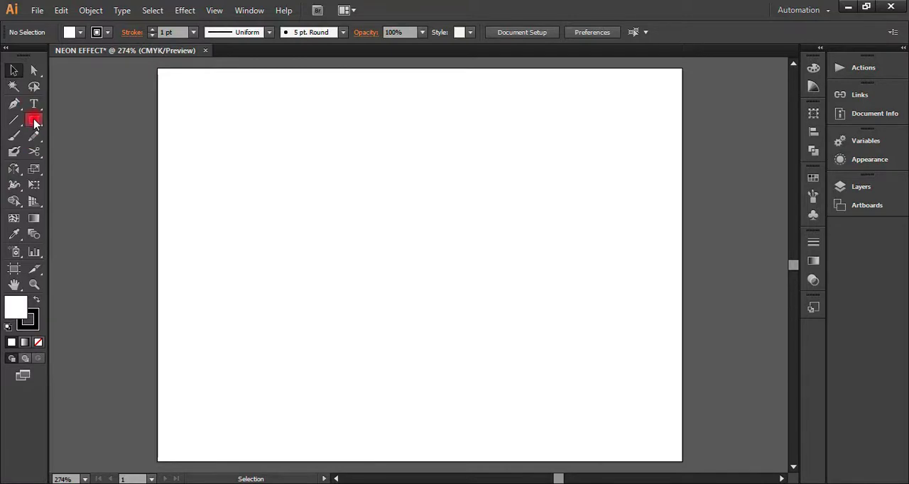
Step: Draw a rectangle covering the whole artboard, with a black fill and no stroke
click(33, 119)
drag(156, 67, 681, 461)
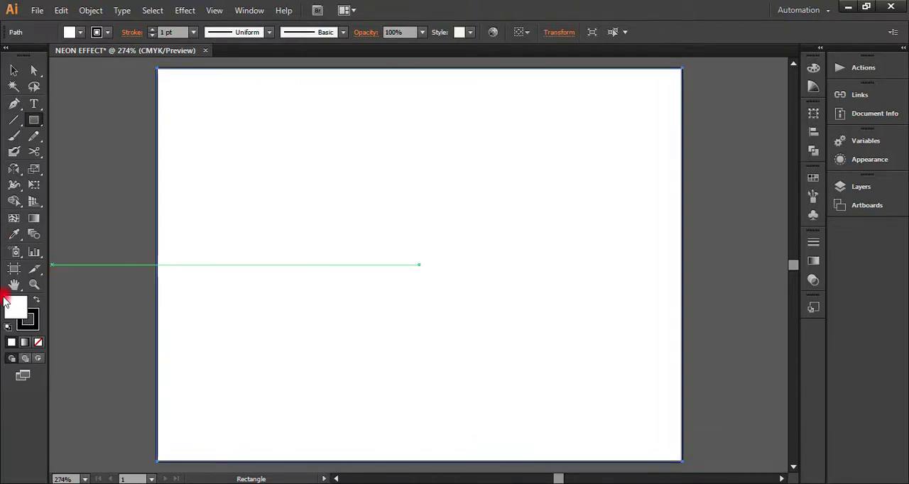
click(34, 297)
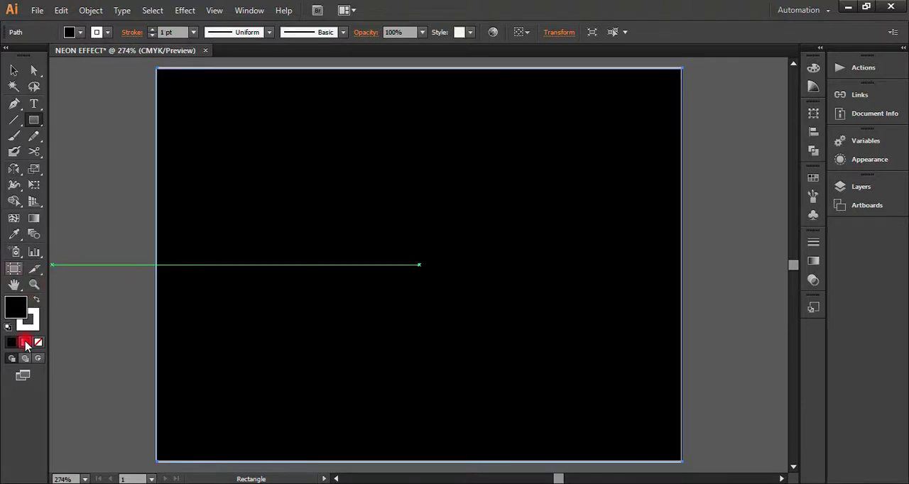
click(34, 328)
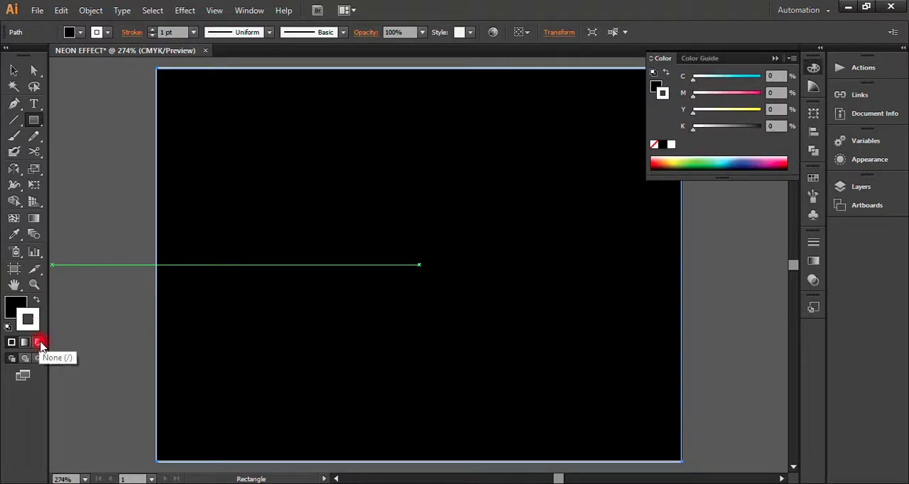
click(38, 342)
click(12, 312)
click(13, 70)
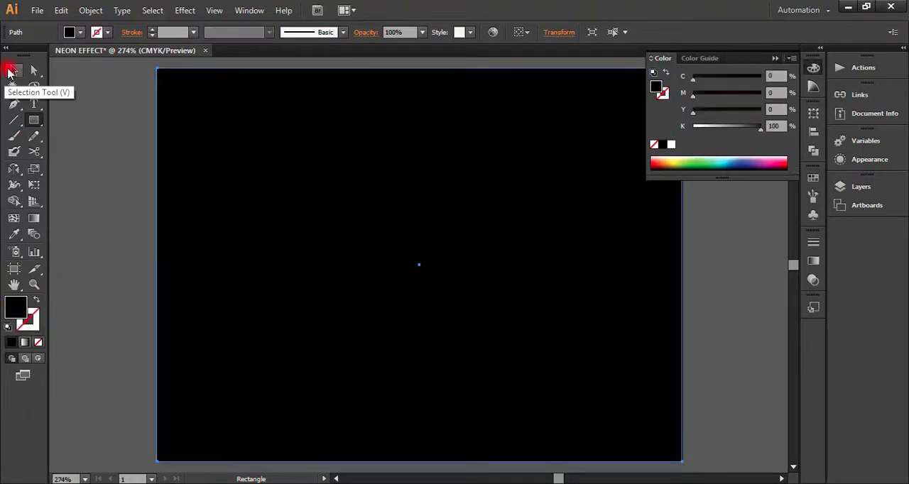
click(80, 417)
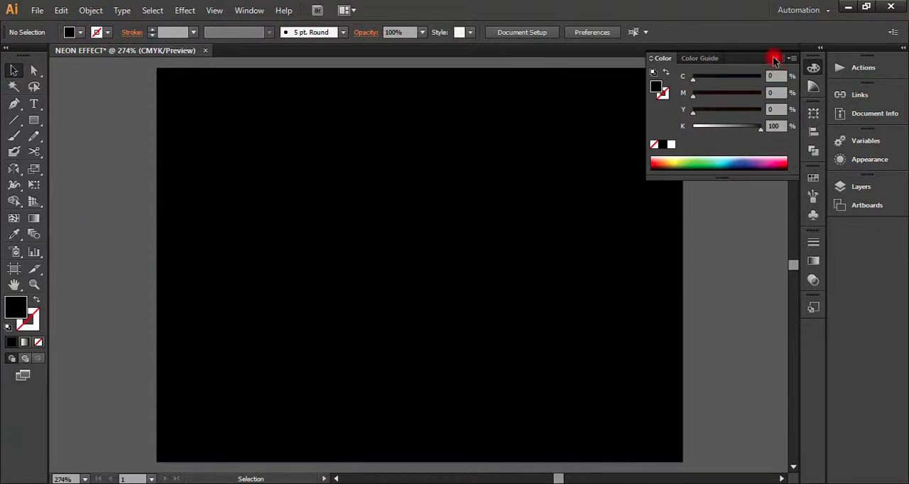
click(774, 59)
Step: Lock the black background path in Layer 1 and rename it BACK
click(651, 229)
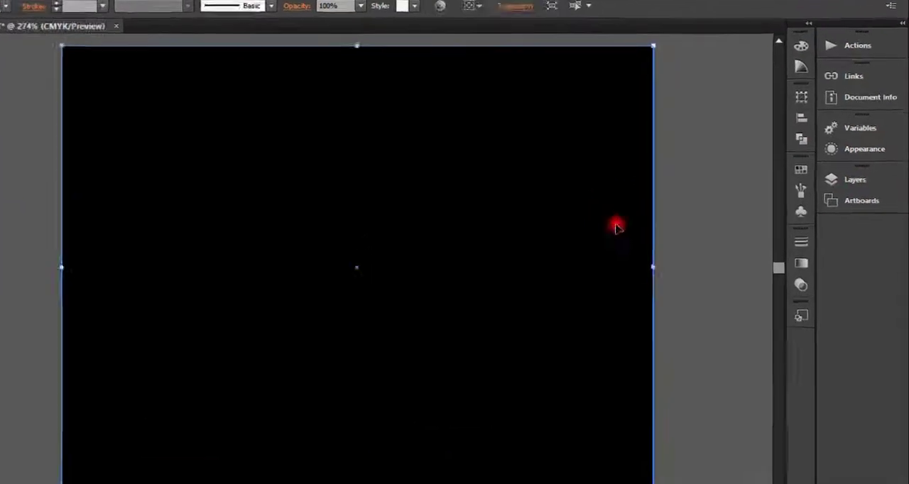
click(772, 140)
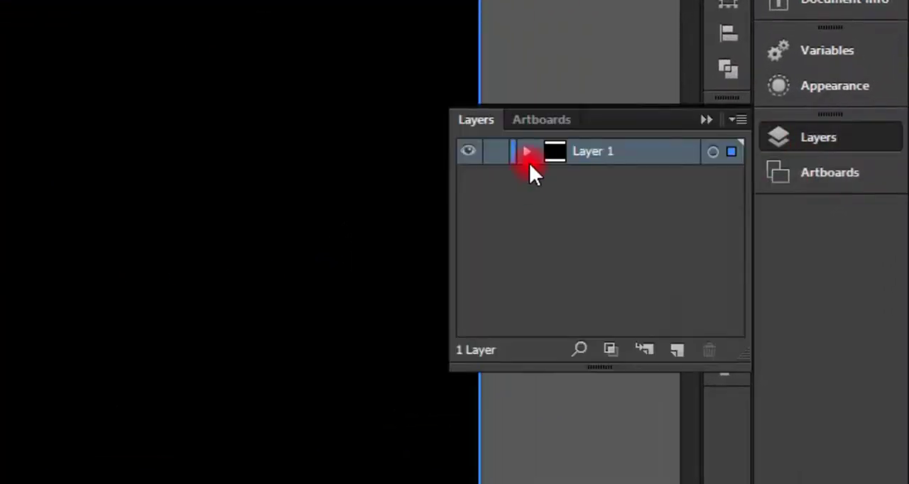
click(526, 152)
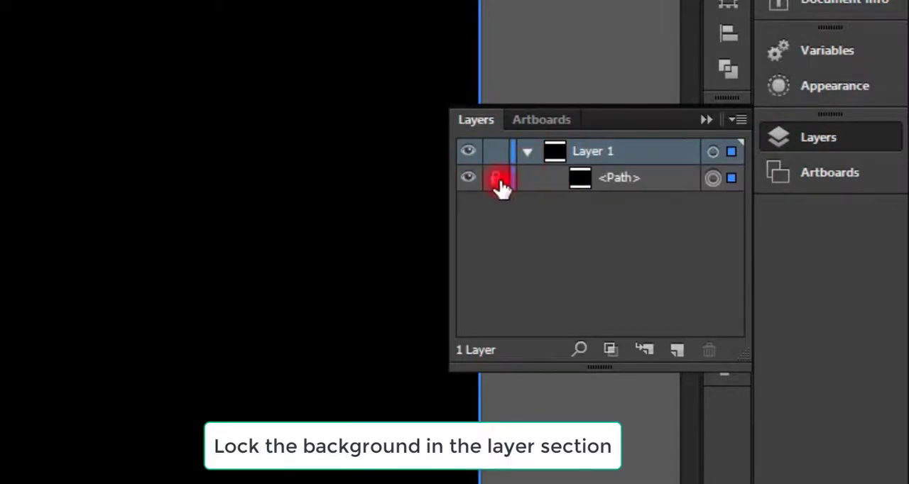
click(497, 179)
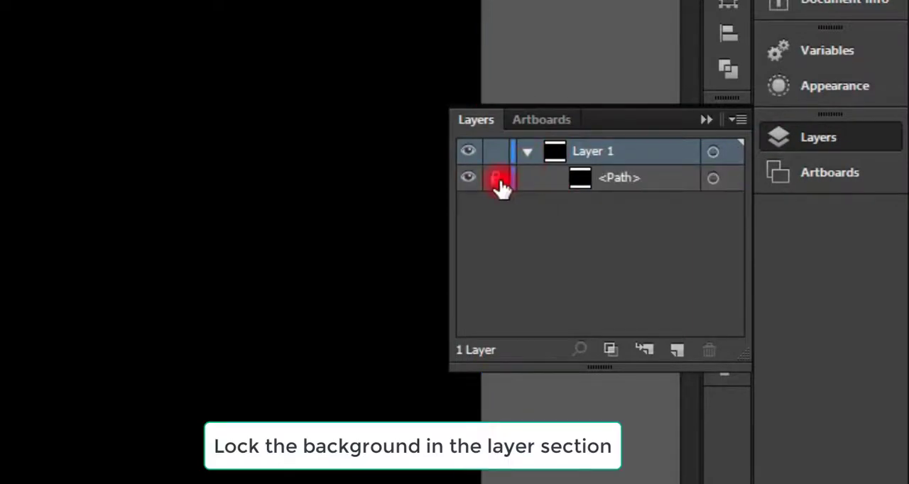
double_click(623, 176)
text(BACK)
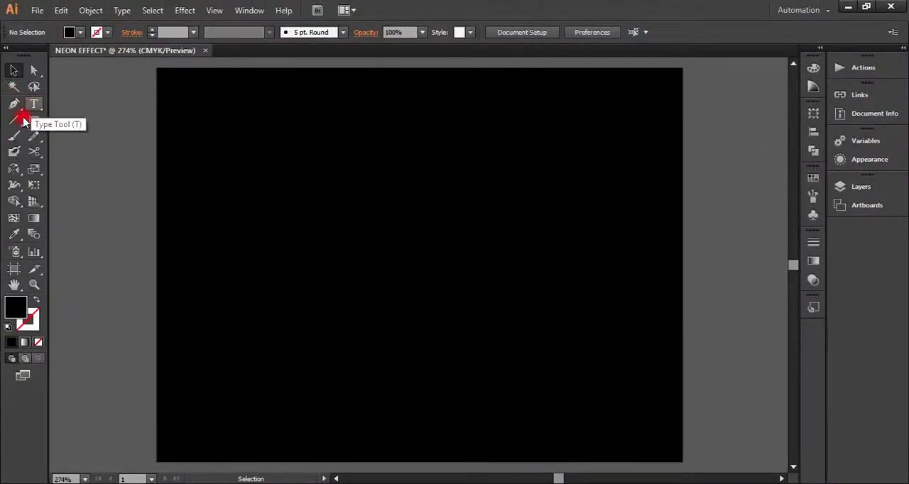
Step: Set the fill colour to red f9001e and draw a small square outside the artboard, beside its upper-left corner
double_click(15, 307)
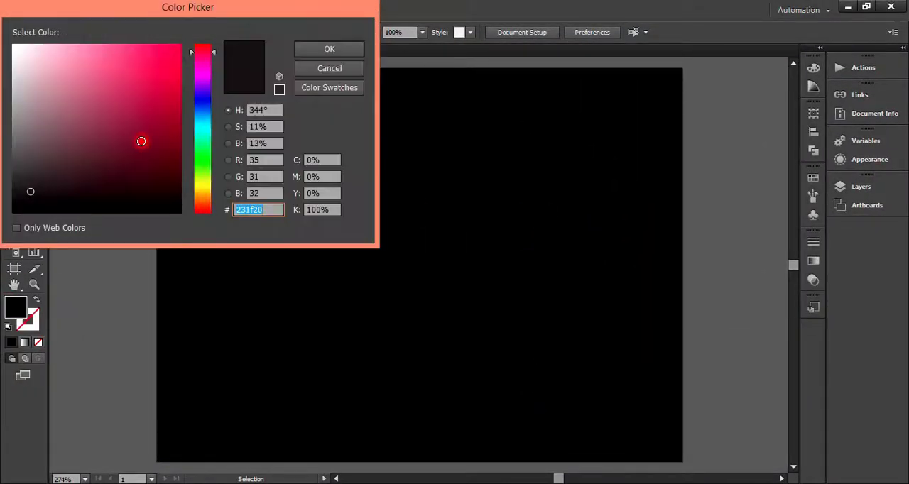
click(213, 55)
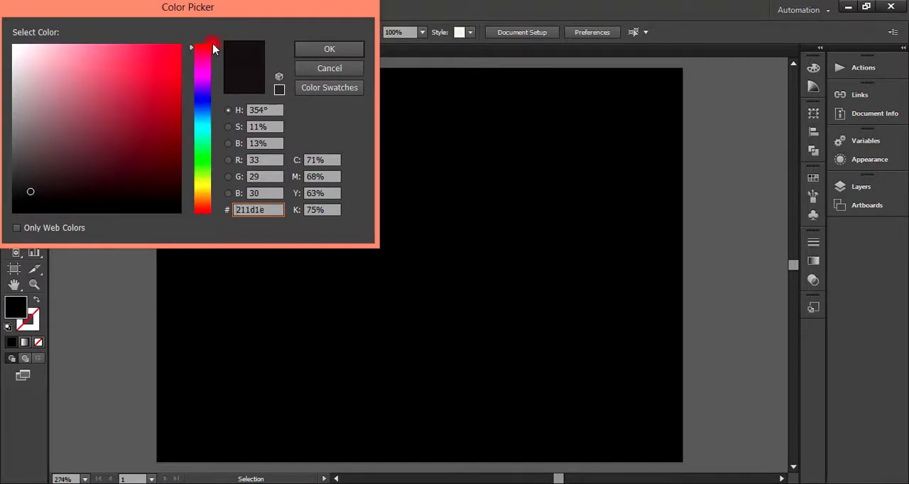
click(180, 45)
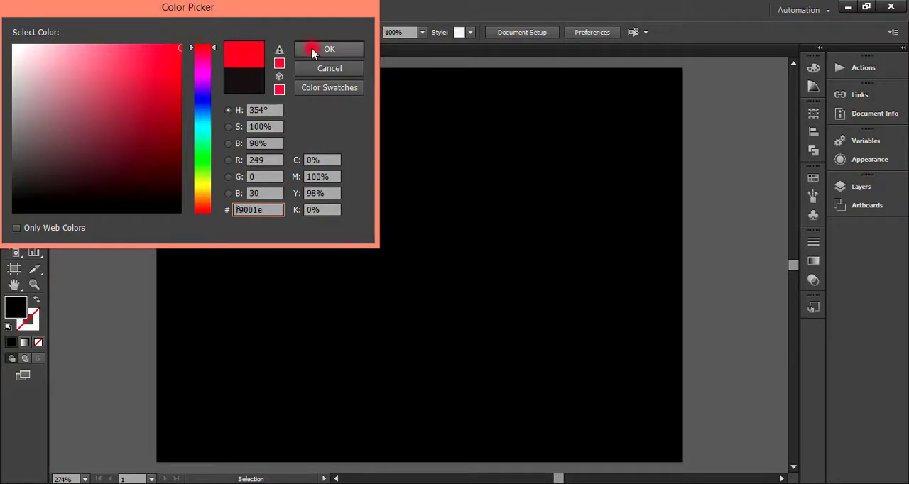
click(319, 49)
click(33, 120)
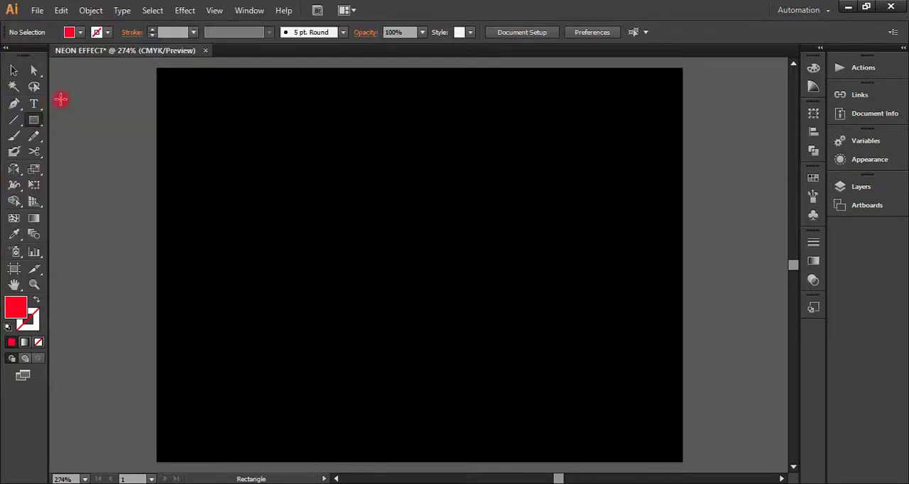
drag(100, 86, 131, 123)
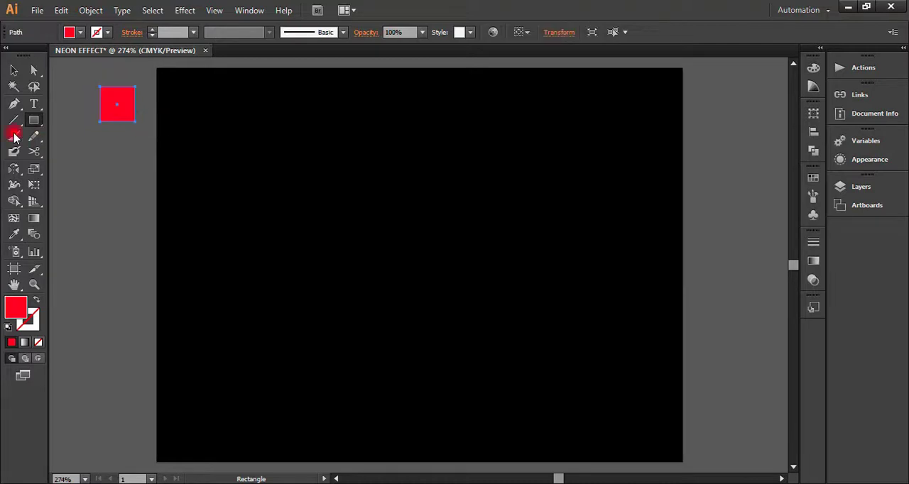
Step: Duplicate the red square directly below the original and recolour the copy orange-red f94406
click(14, 70)
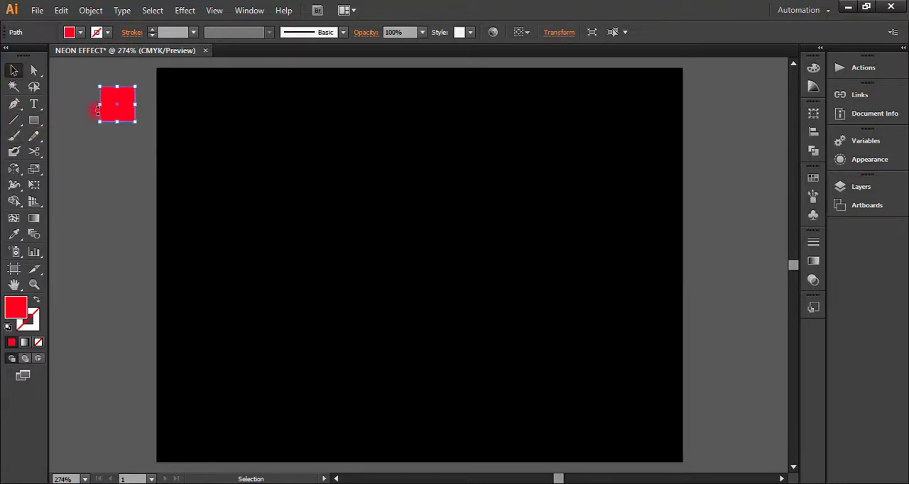
drag(117, 108, 115, 154)
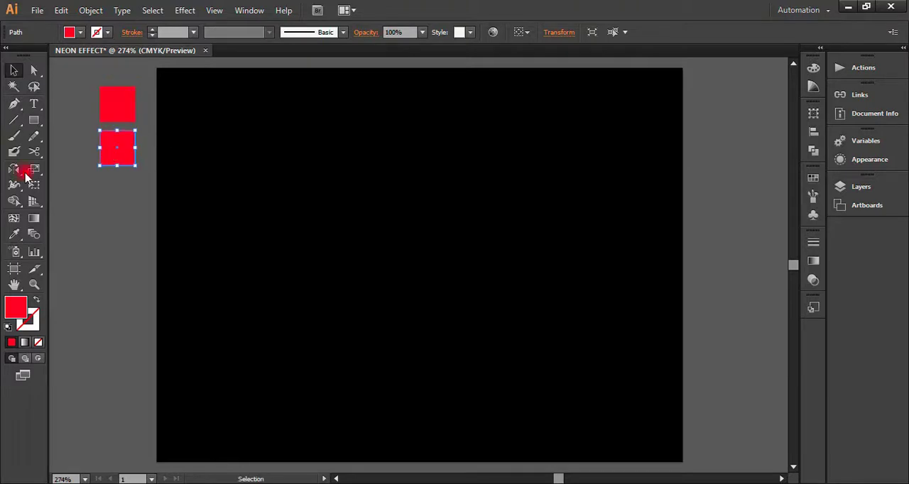
double_click(16, 309)
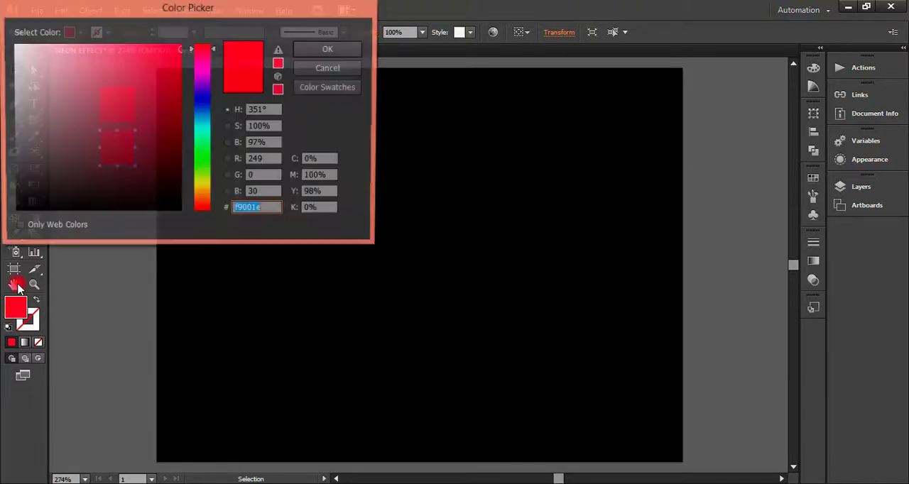
click(208, 211)
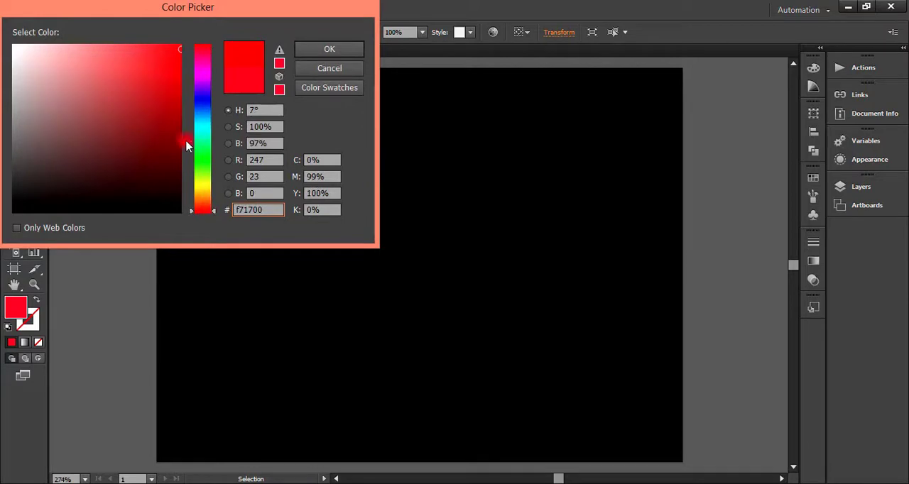
drag(171, 48, 171, 48)
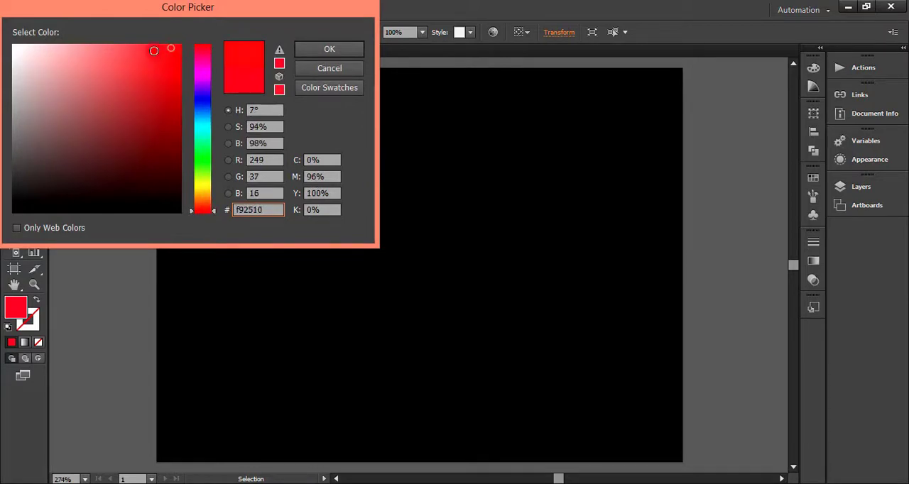
drag(206, 211, 206, 207)
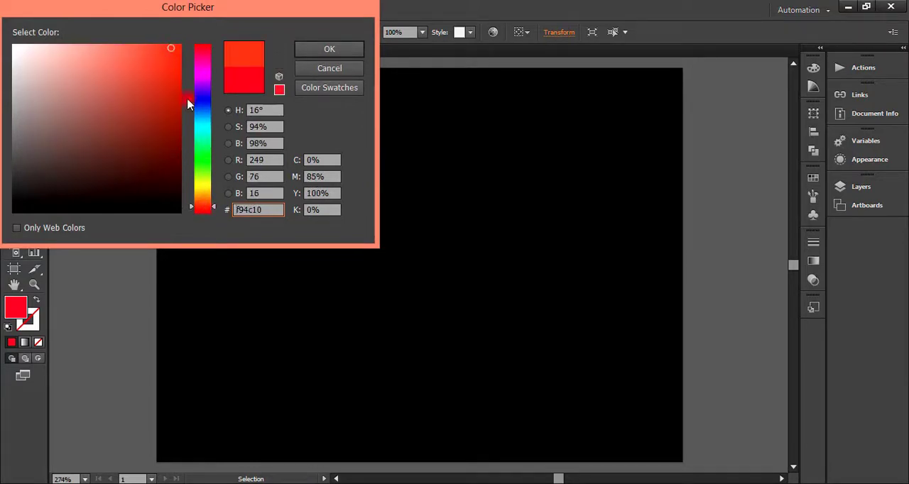
click(314, 49)
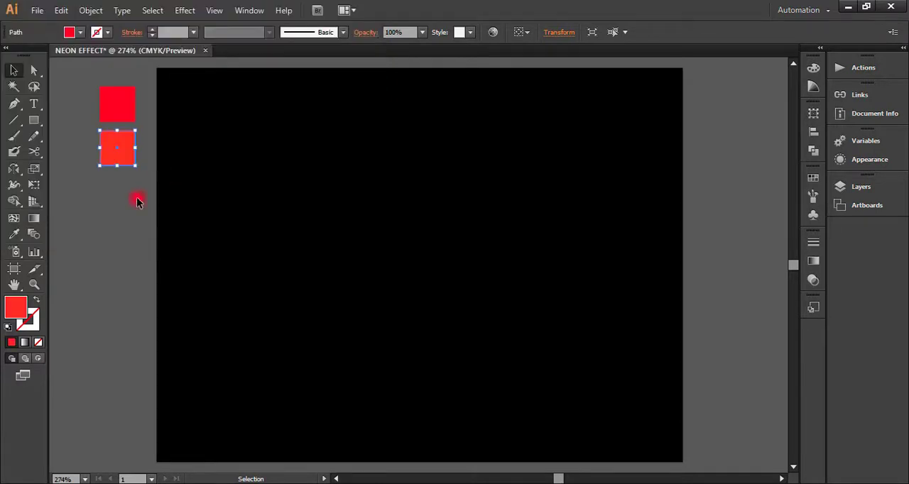
click(99, 250)
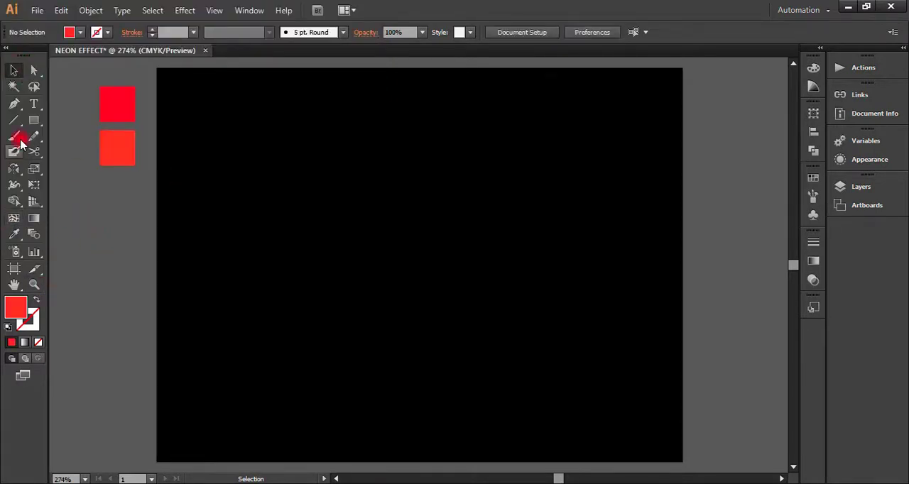
Step: Add the text GRAPHIC to the artboard and move it near the centre
click(34, 104)
click(270, 218)
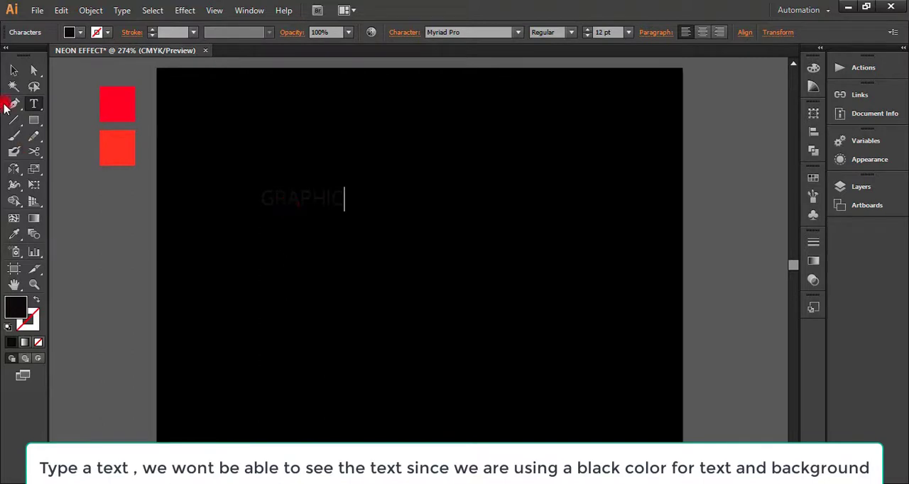
click(14, 70)
click(80, 190)
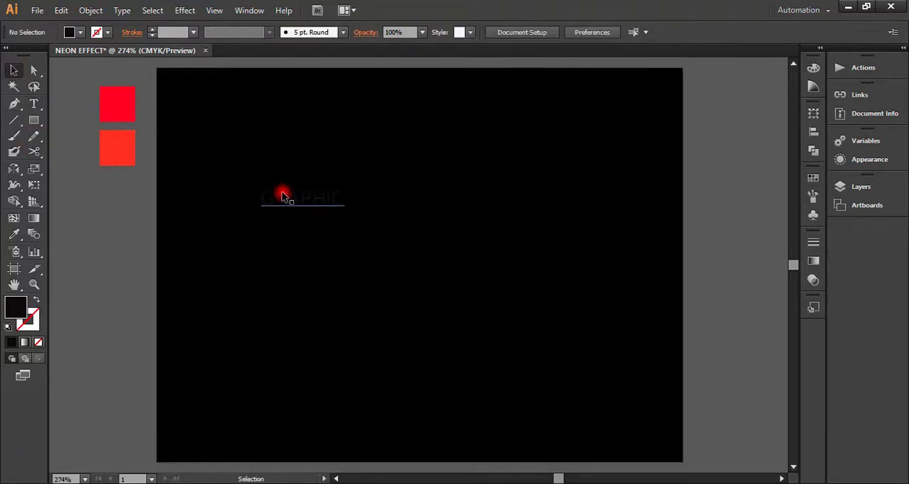
drag(287, 201, 418, 254)
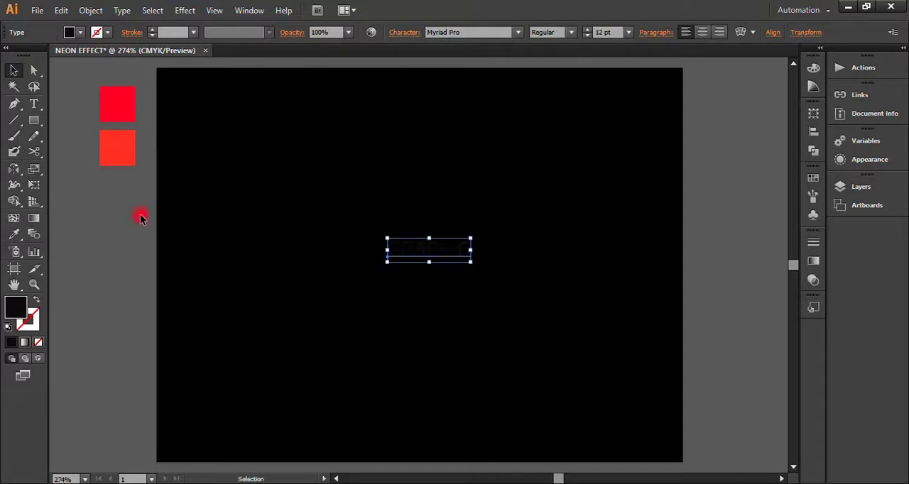
Step: Colour the GRAPHIC text with the red sampled from the upper square using the Eyedropper
click(15, 235)
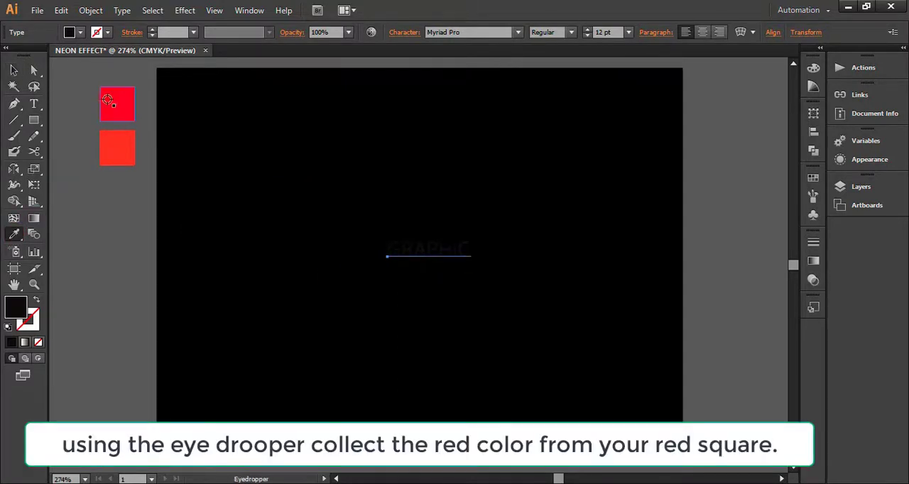
click(117, 103)
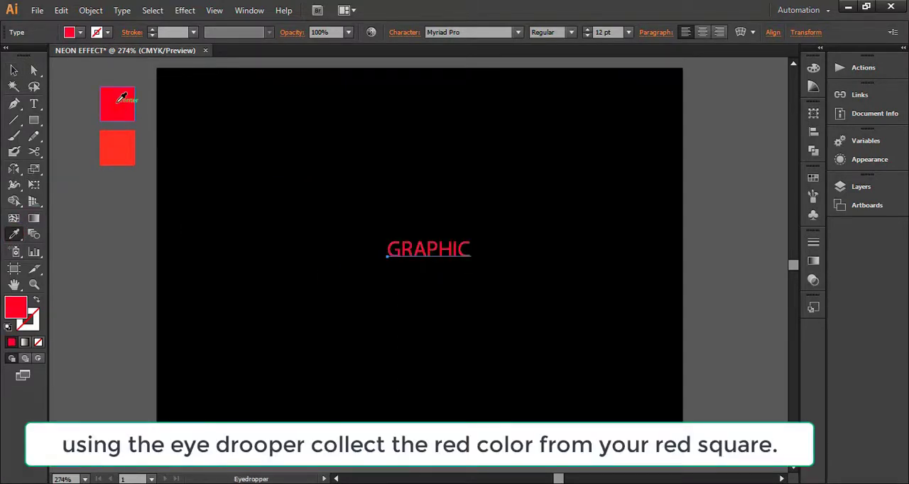
click(14, 71)
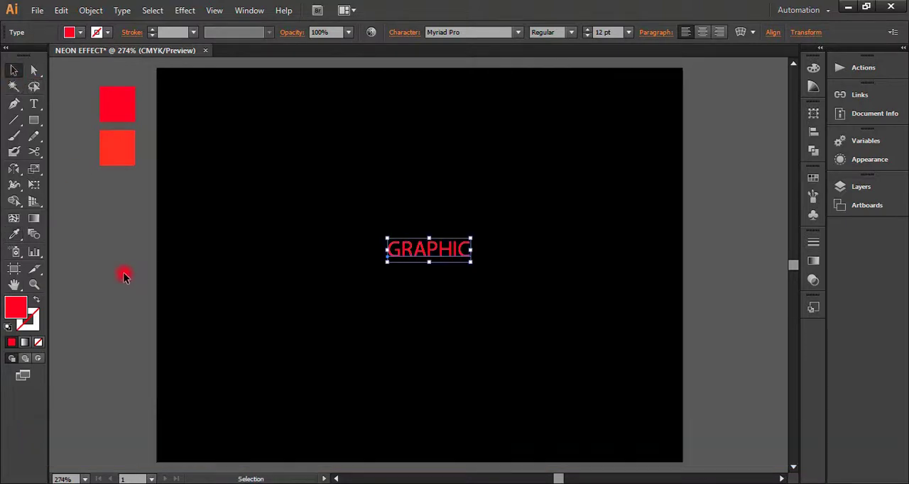
click(128, 276)
Step: Enlarge the GRAPHIC text to 24 pt and move it back to the artboard's centre
click(417, 256)
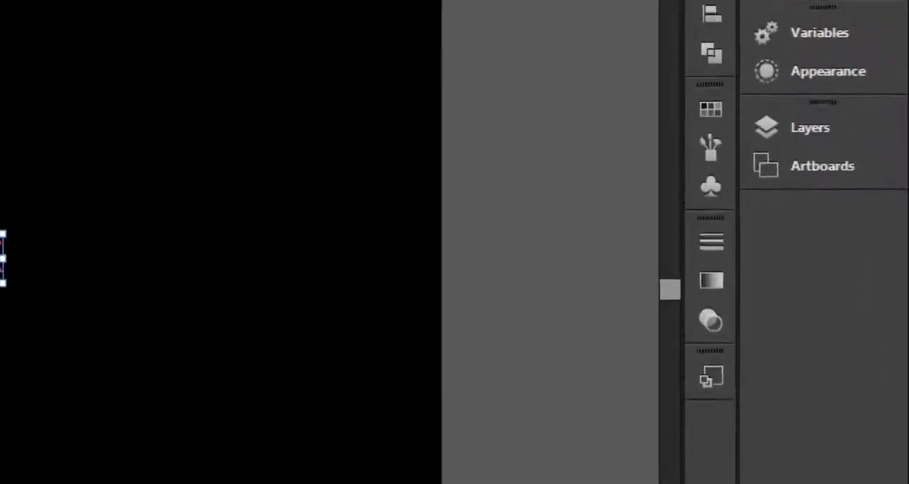
click(628, 32)
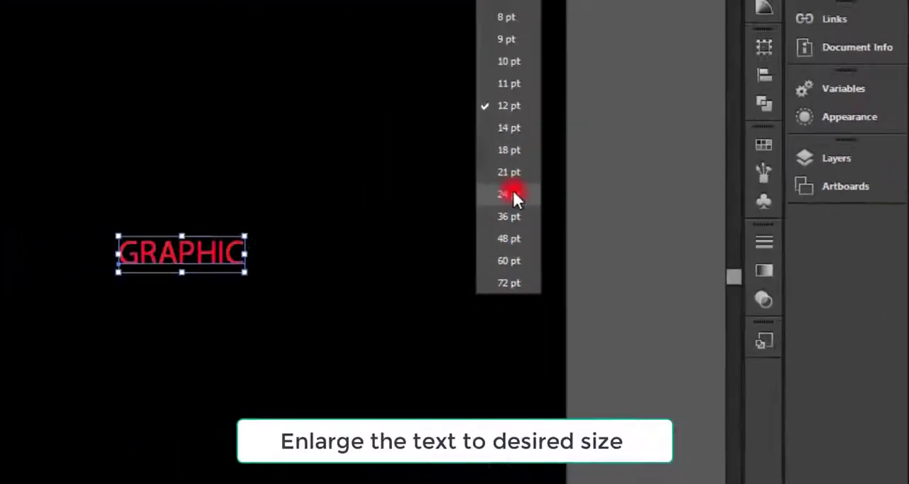
click(287, 167)
drag(473, 245, 421, 237)
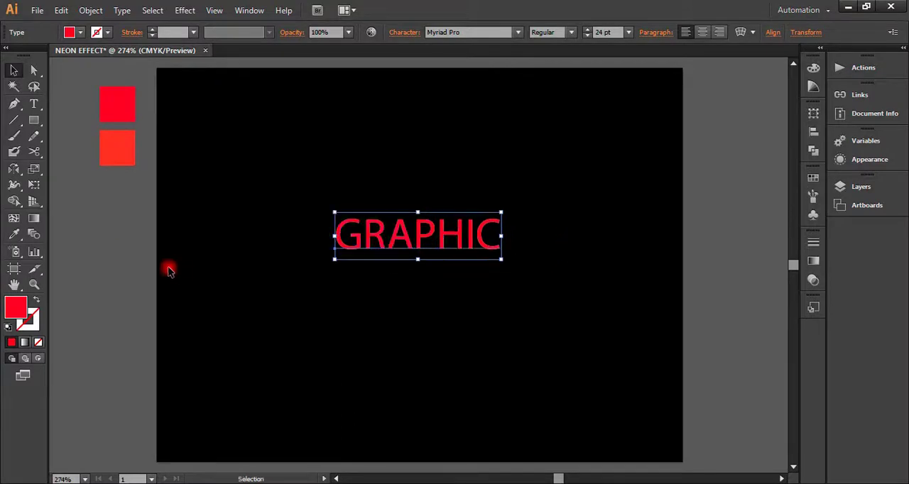
Step: Change the font of the GRAPHIC text to Impact
click(516, 32)
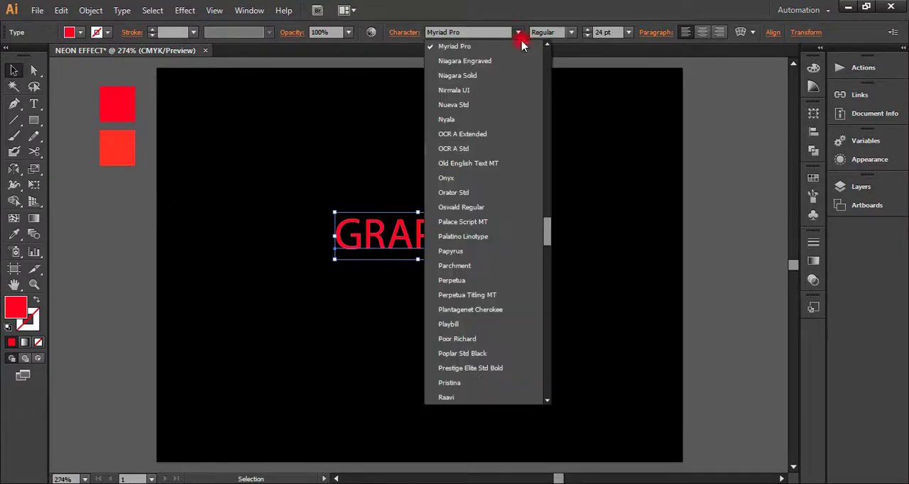
scroll(497, 177, up, 10)
scroll(500, 148, up, 5)
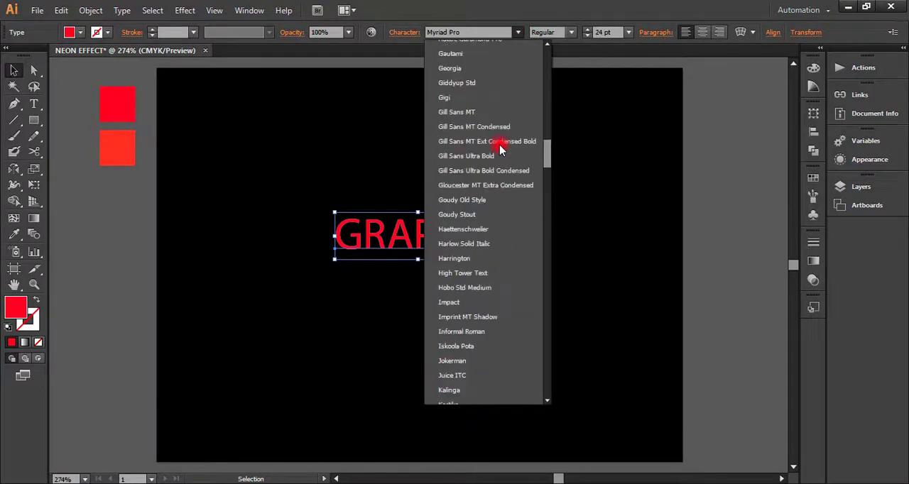
click(478, 303)
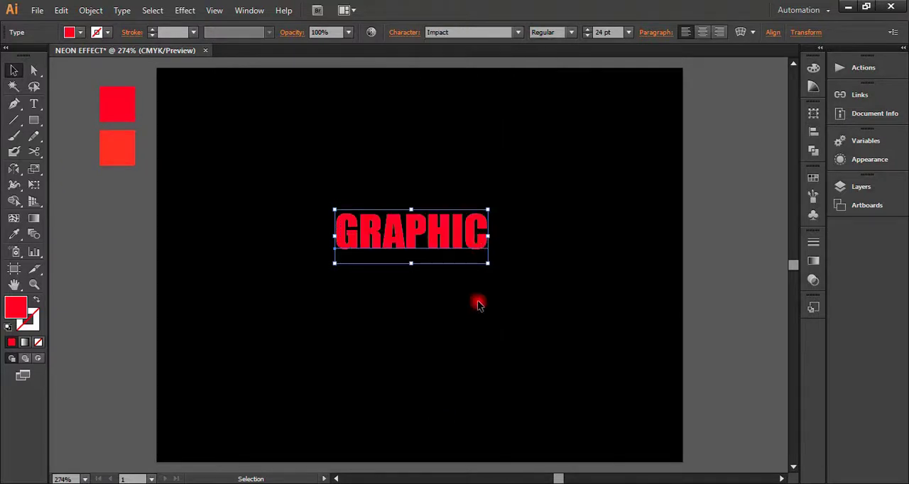
Step: Change the GRAPHIC text's font to Euphemia and swap its fill and stroke, leaving a red 1 pt stroke without fill
click(519, 33)
scroll(532, 121, up, 15)
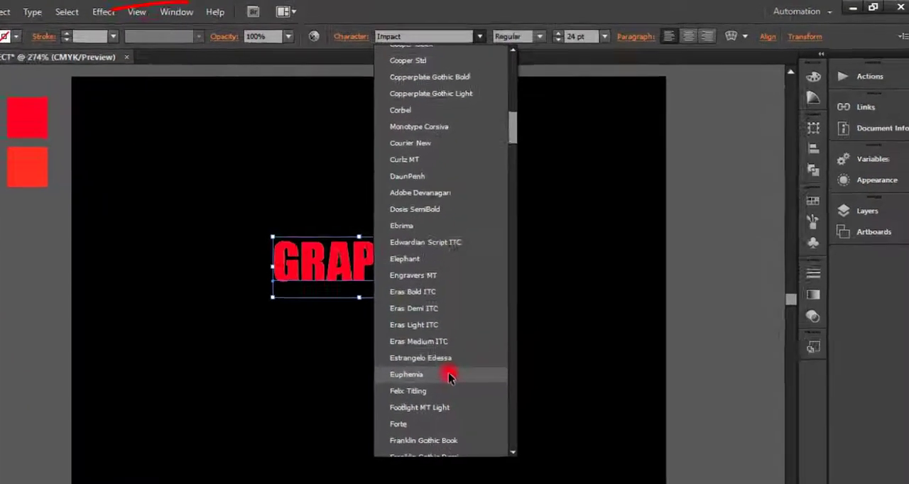
click(454, 332)
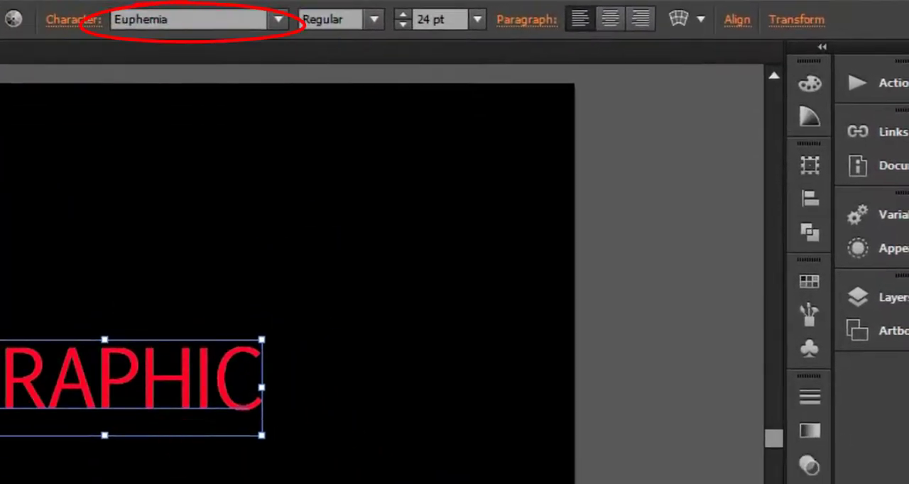
click(37, 301)
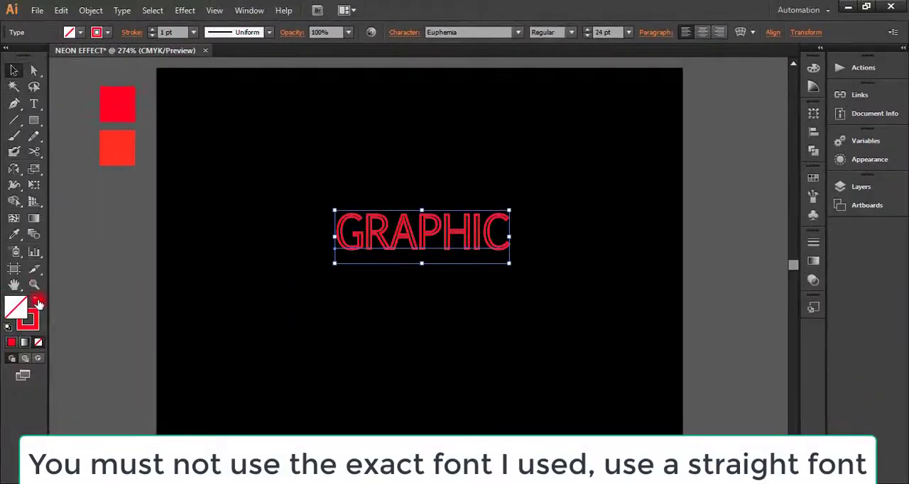
click(558, 229)
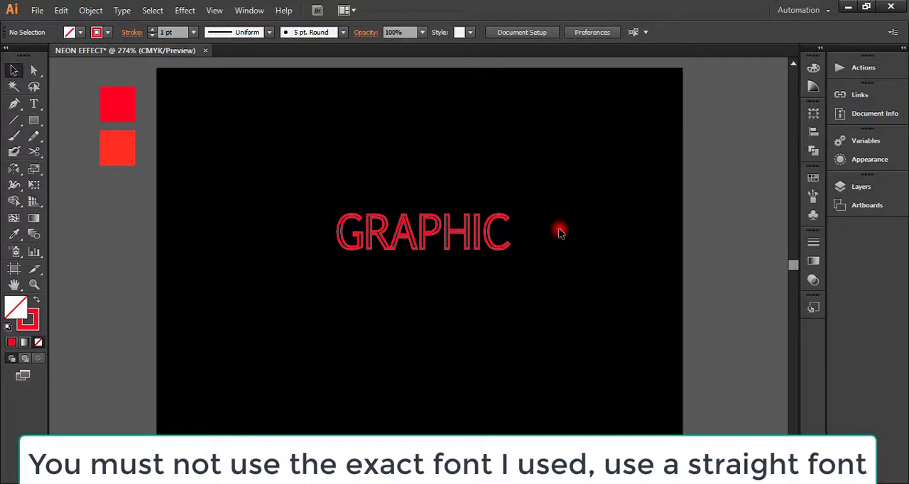
Step: Convert the GRAPHIC text to outlines
click(445, 227)
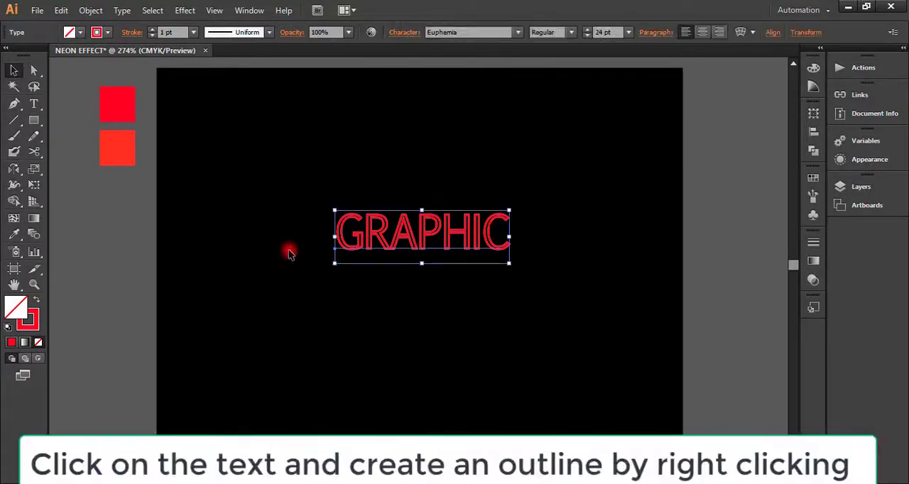
right_click(364, 230)
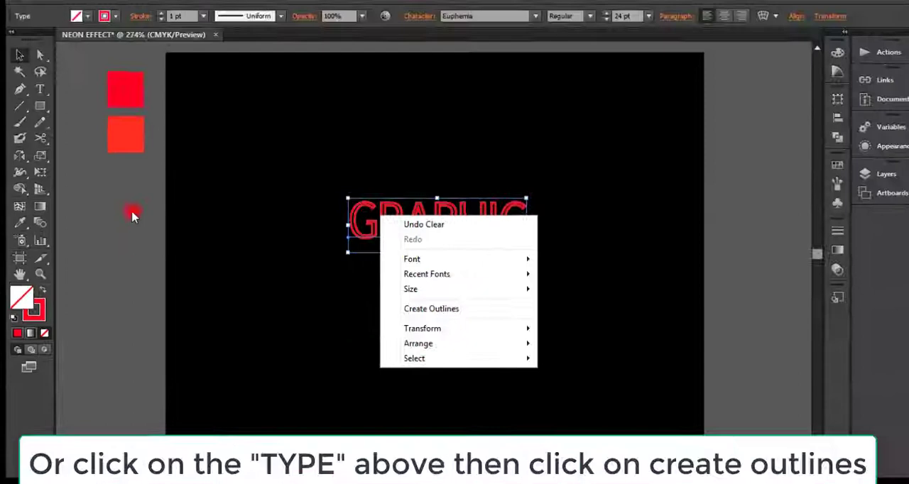
click(132, 216)
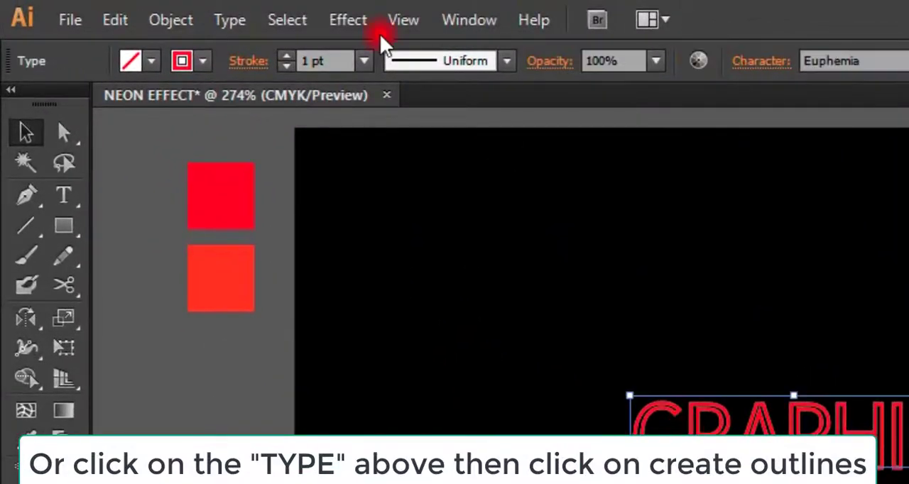
click(328, 18)
mouse_move(310, 20)
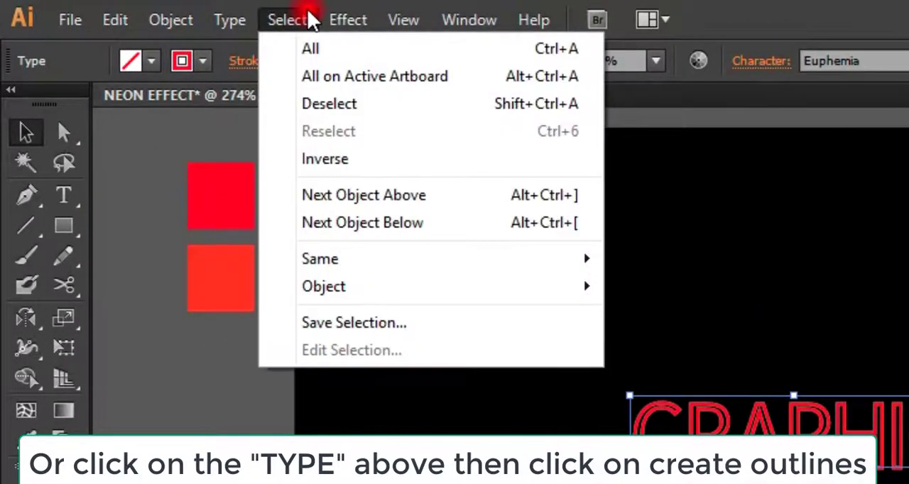
mouse_move(238, 15)
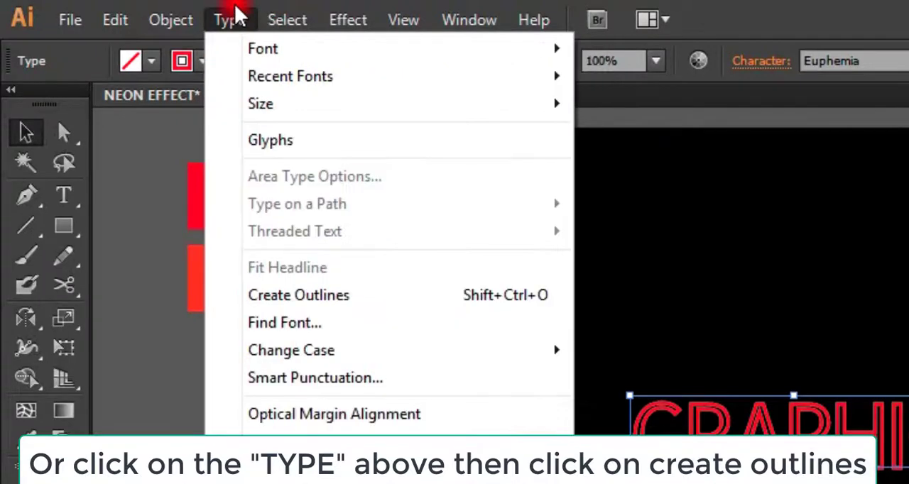
click(285, 295)
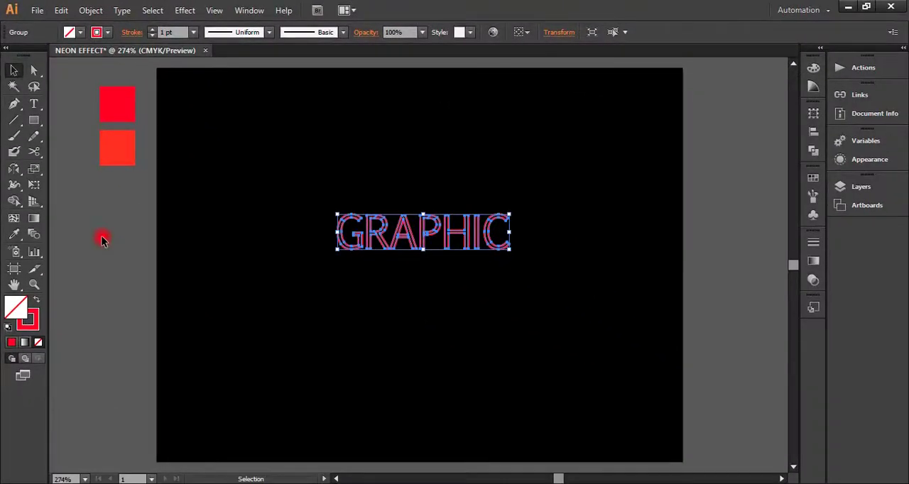
Step: Cut the outer paths of the letters G and R with the Scissors tool, on G's curve and R's stem and leg
click(33, 284)
click(364, 225)
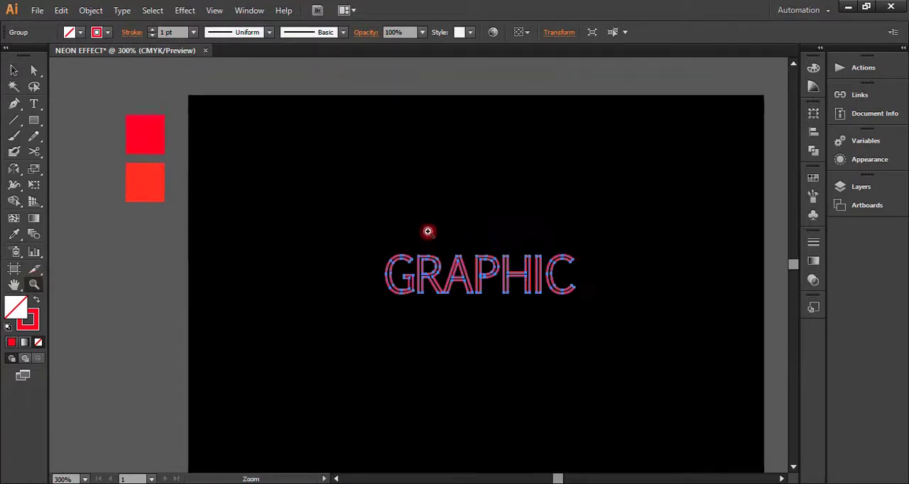
click(532, 265)
click(266, 259)
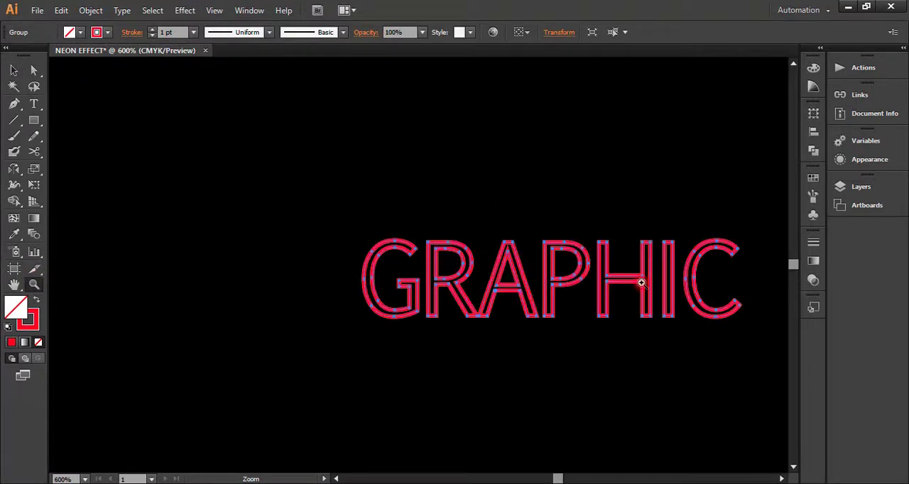
click(14, 284)
drag(579, 378, 475, 367)
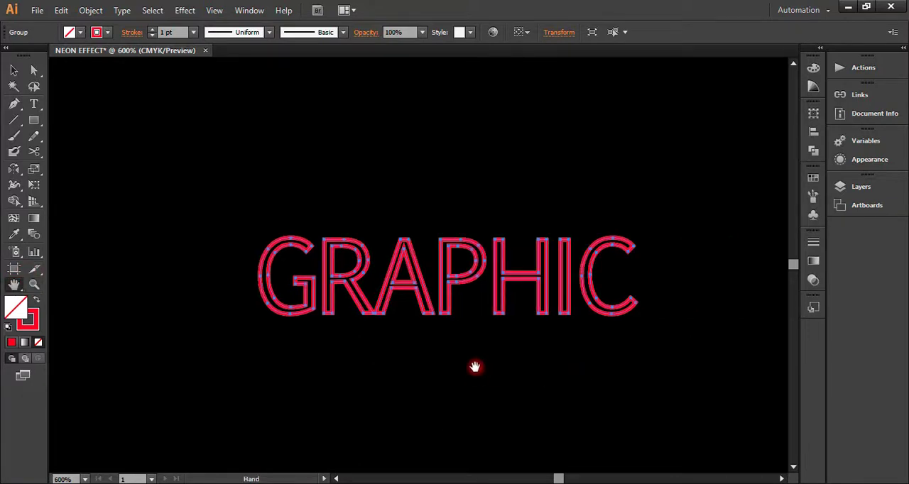
click(11, 71)
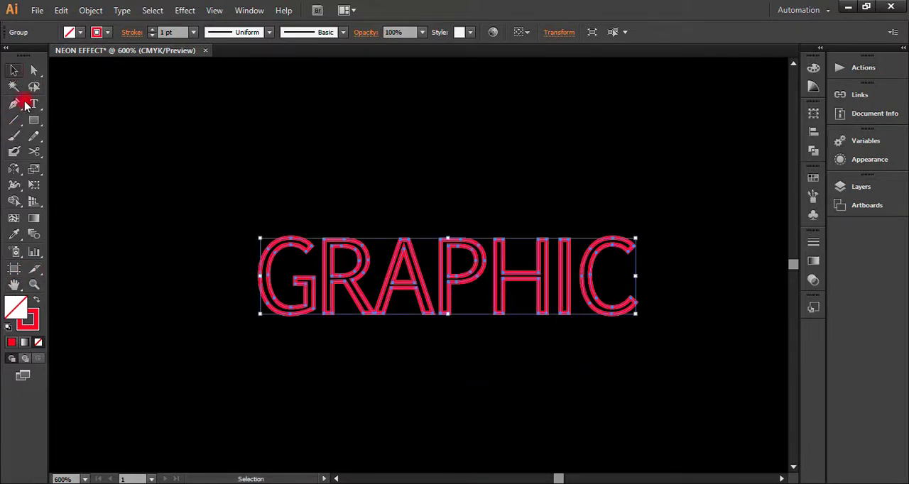
click(36, 151)
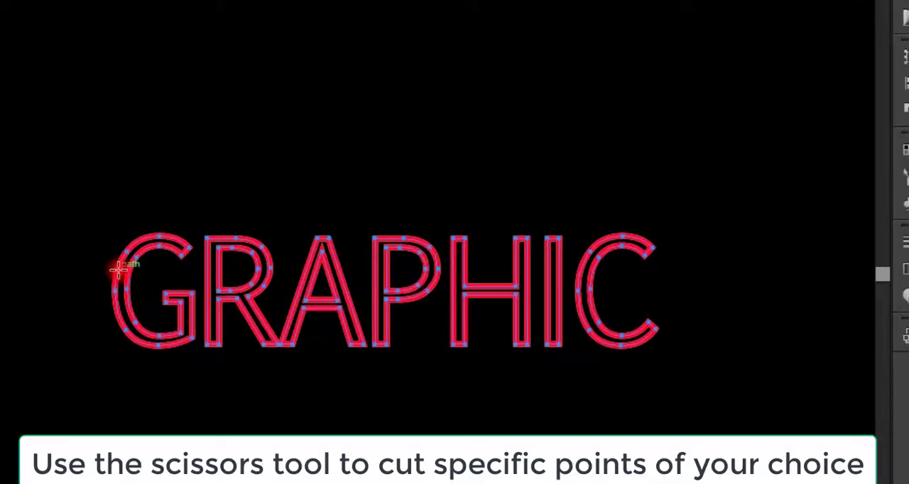
click(119, 269)
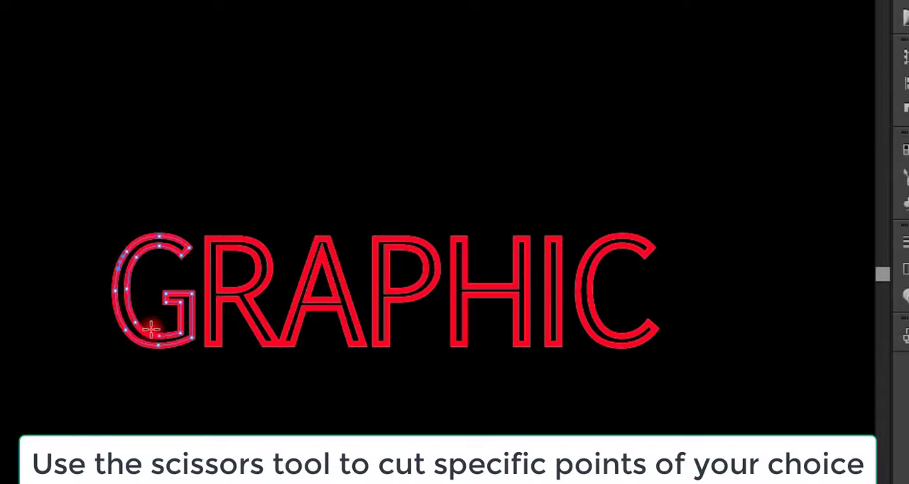
click(208, 282)
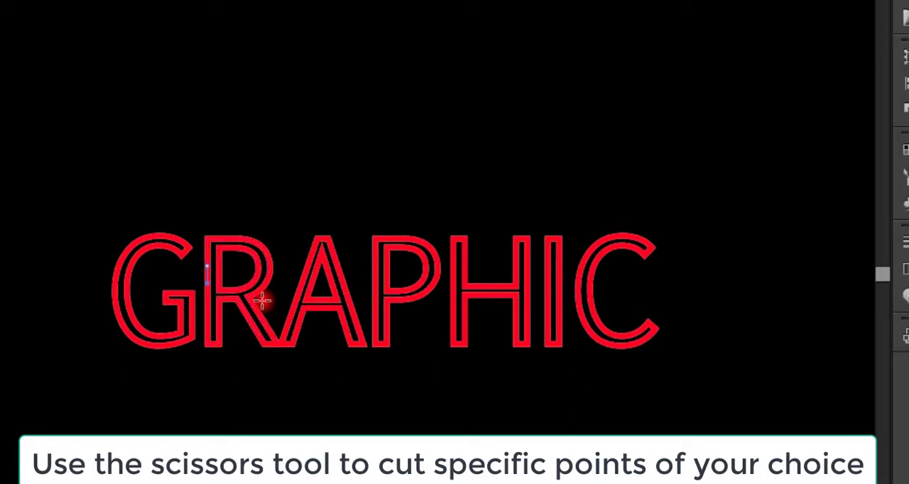
click(268, 329)
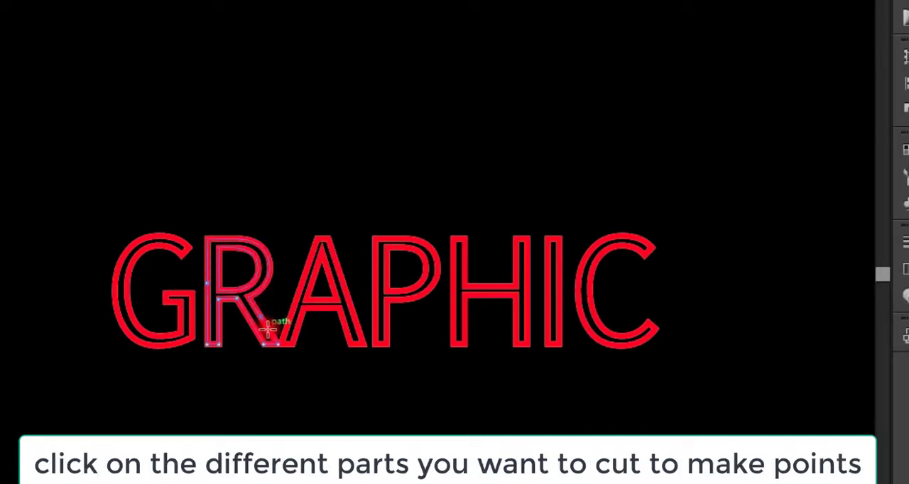
Step: Cut the outer paths of the letters A and P with the Scissors tool, on A's slanted sides and P's stem and bowl
click(308, 257)
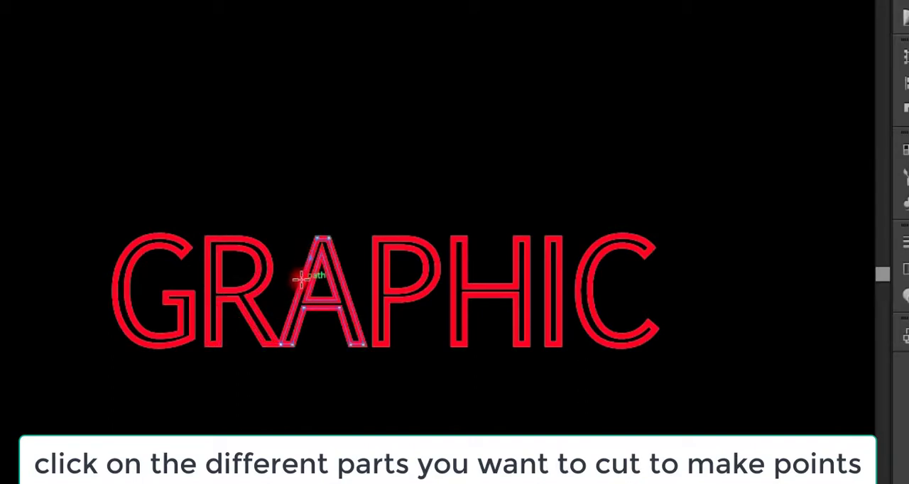
click(301, 279)
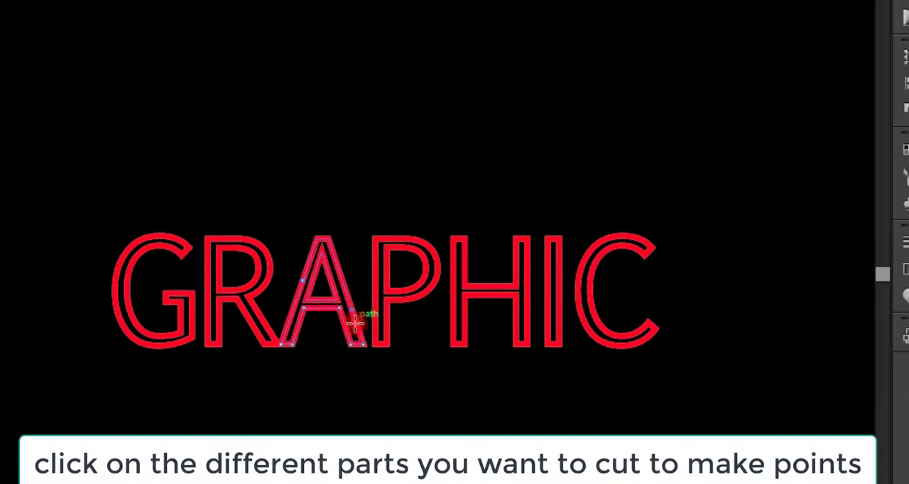
click(357, 326)
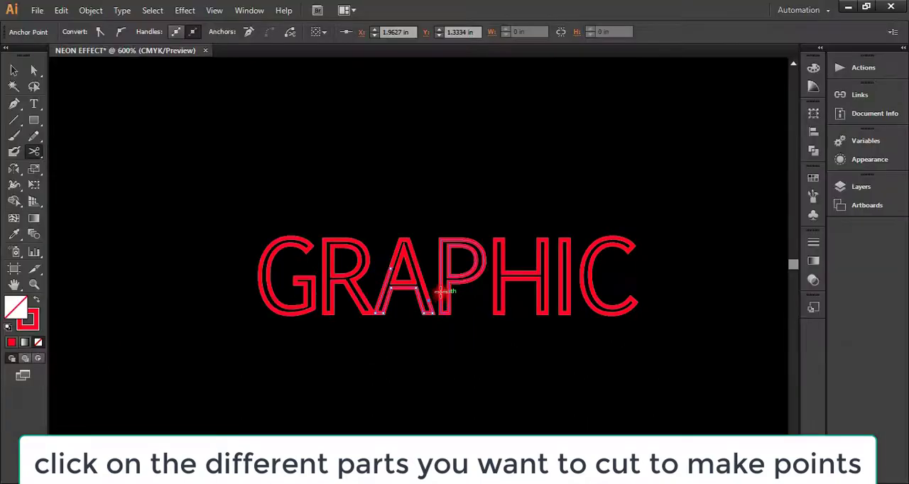
click(375, 313)
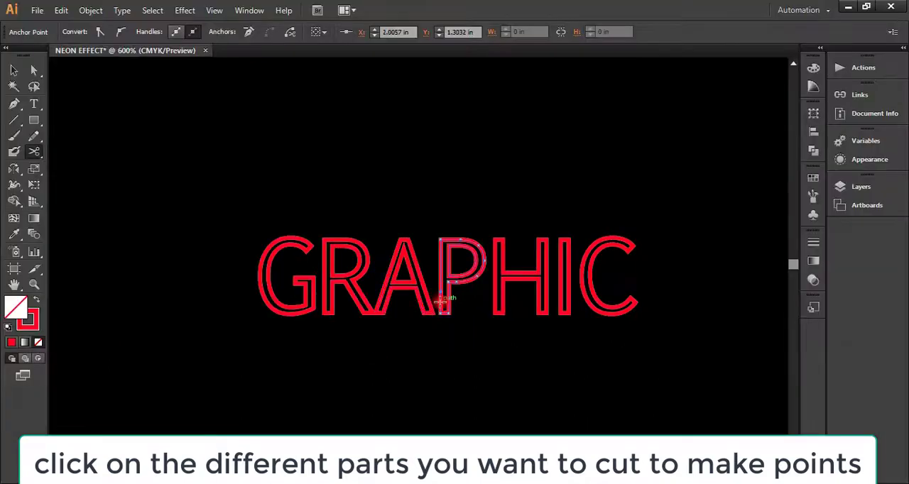
click(478, 250)
Step: Cut the outer paths of the letters H, I and C with the Scissors tool, then clear the selection
click(497, 253)
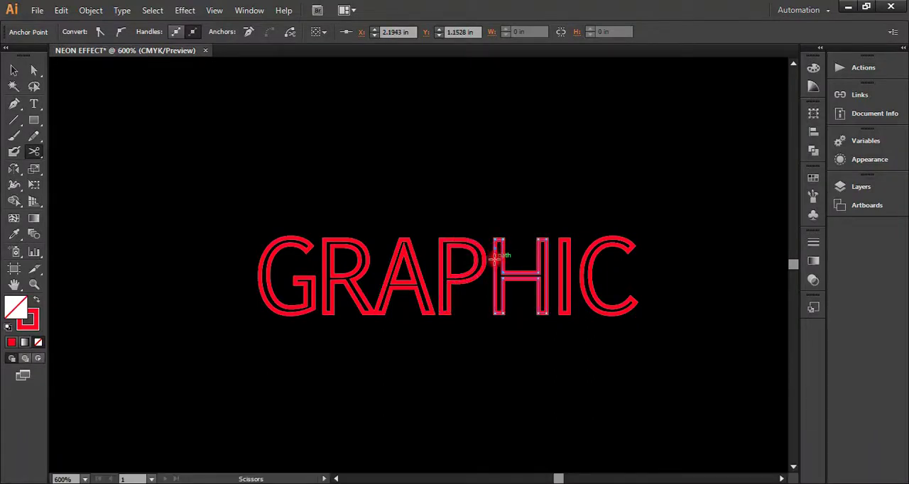
click(568, 264)
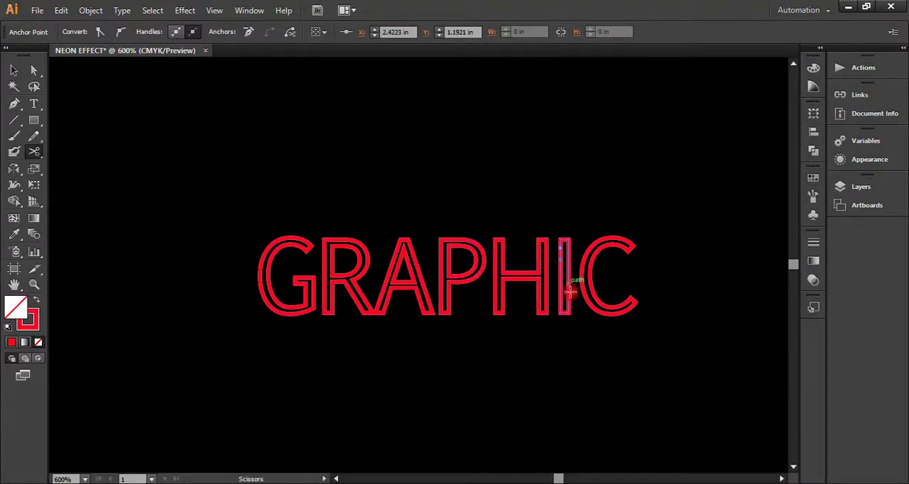
click(597, 245)
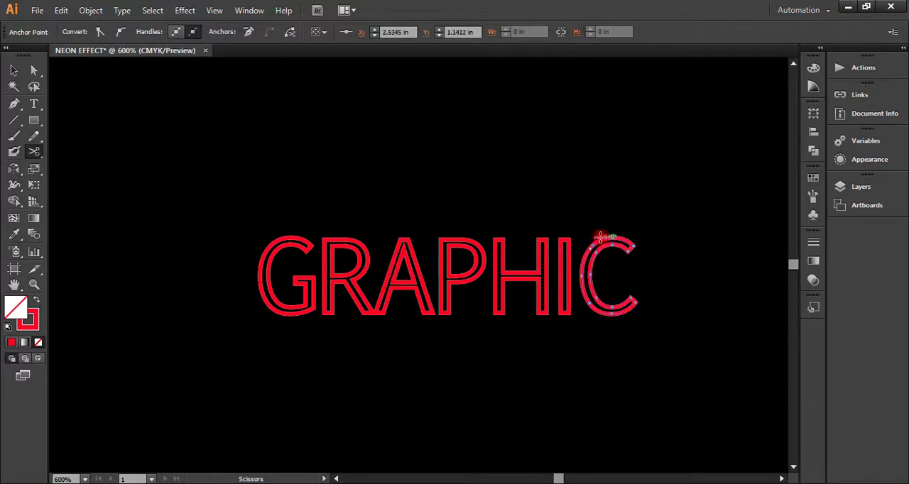
click(610, 312)
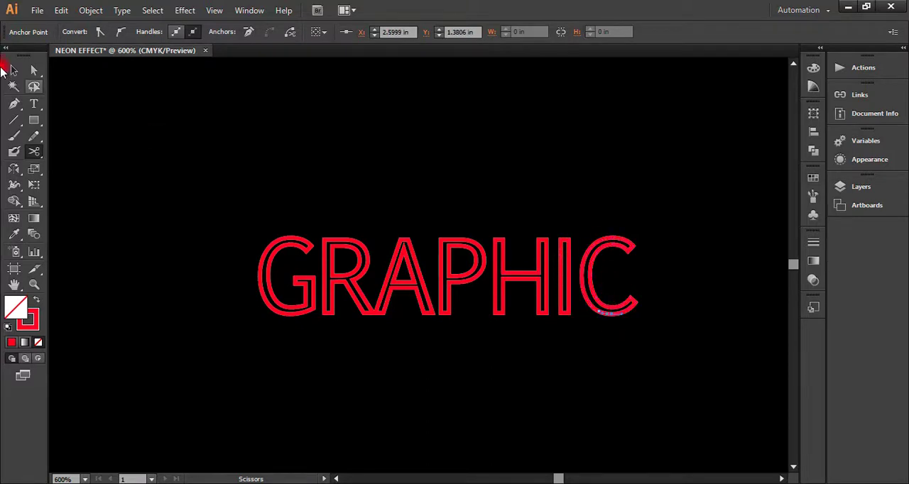
click(13, 71)
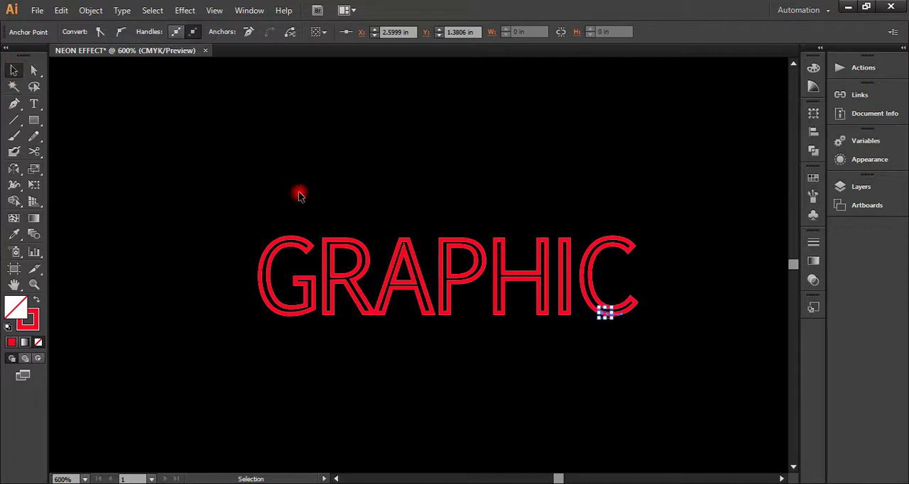
click(593, 334)
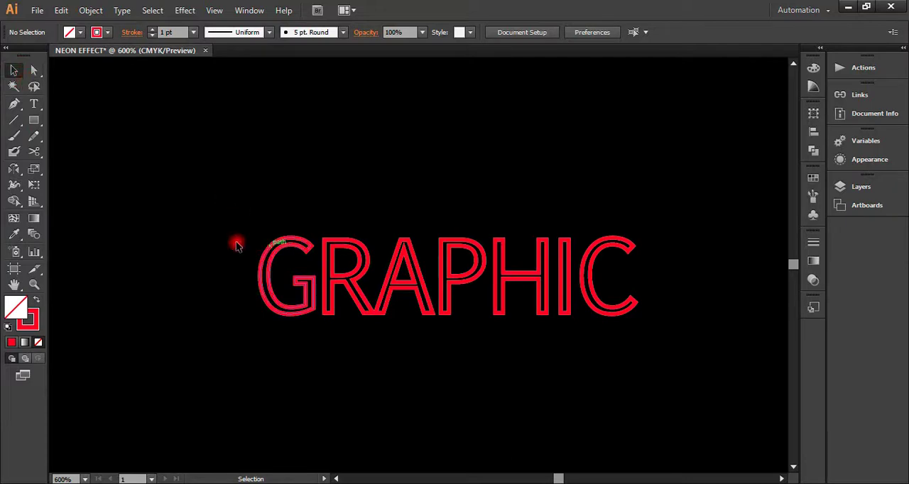
Step: Select the whole group of GRAPHIC letter outlines
drag(227, 237, 267, 277)
click(254, 266)
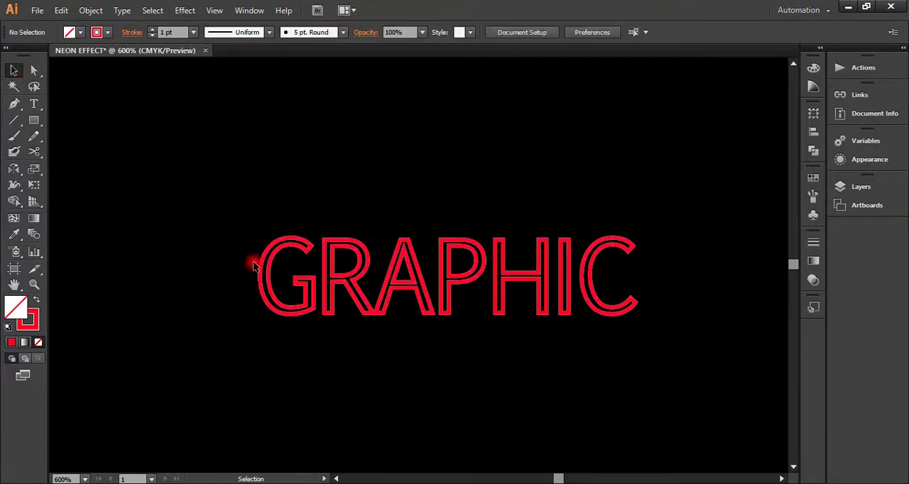
click(266, 257)
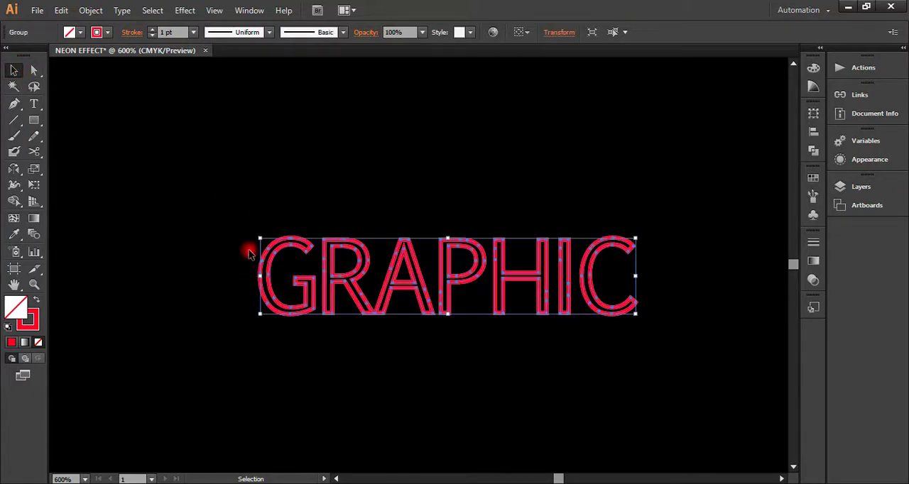
click(248, 251)
click(265, 254)
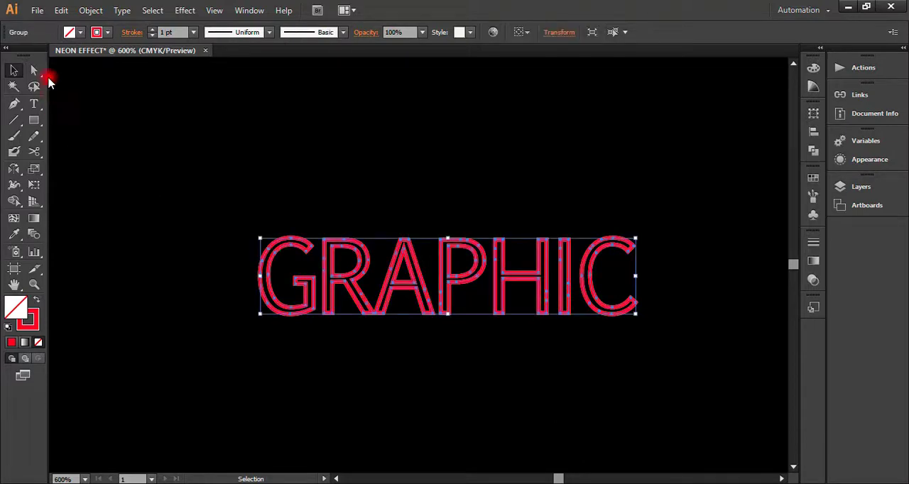
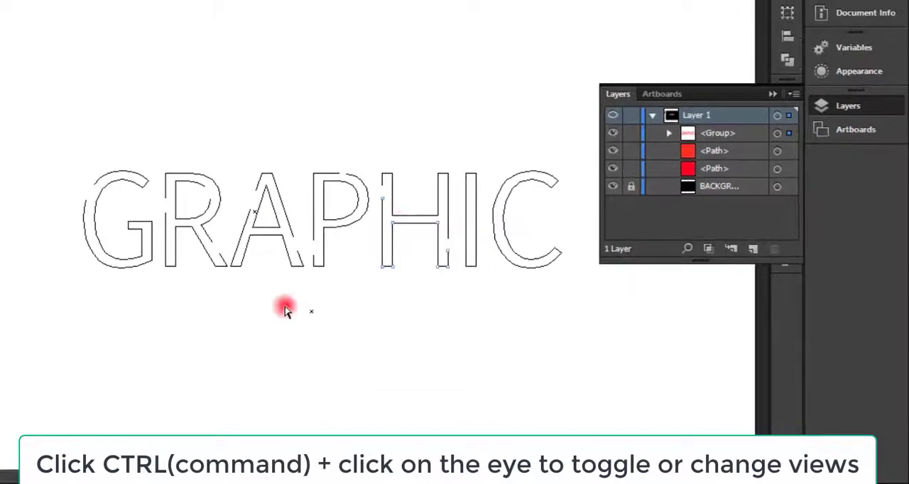
Step: Delete the short cut segment in the upper part of I's left edge and clear the selection
drag(2, 106, 473, 340)
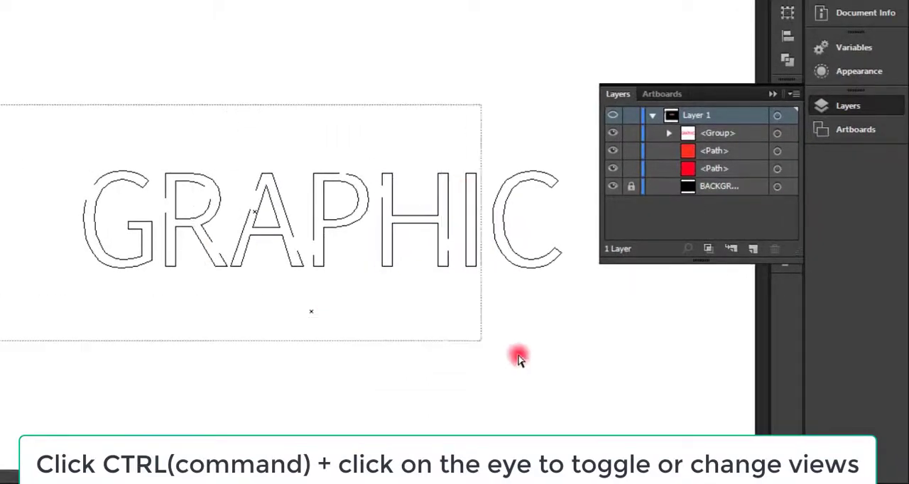
drag(518, 358, 534, 370)
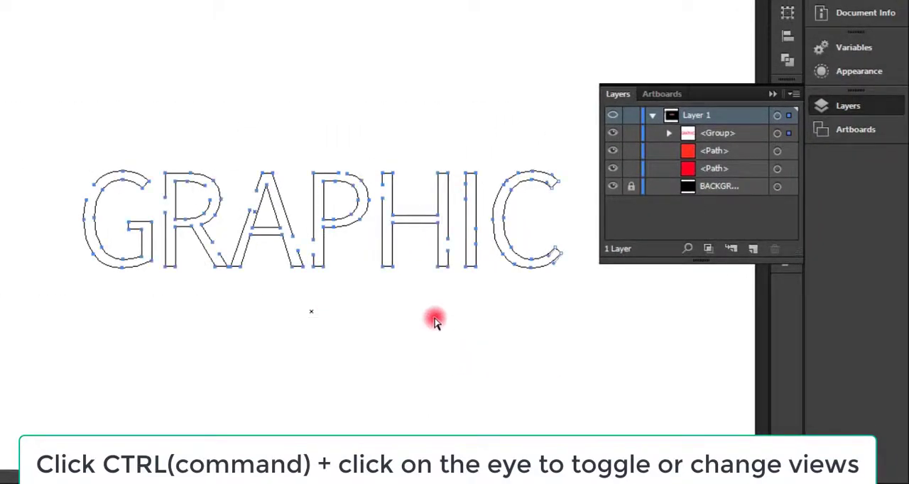
click(466, 192)
key(ctrl+a)
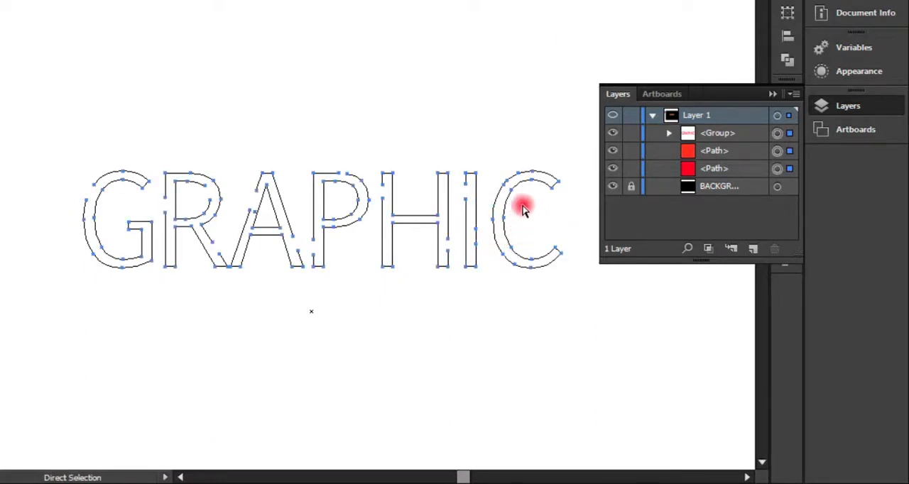
click(509, 260)
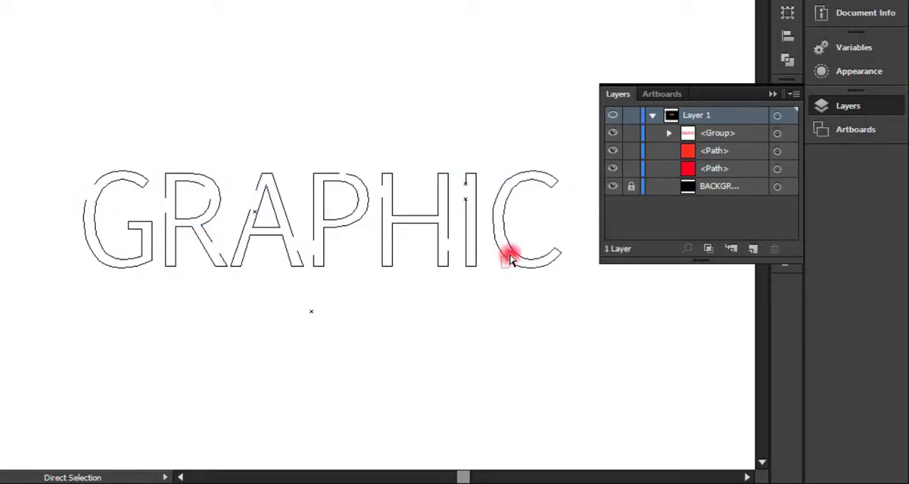
Step: Delete the short cut segment on the upper-left part of C's outer curve
drag(498, 178, 508, 187)
click(512, 178)
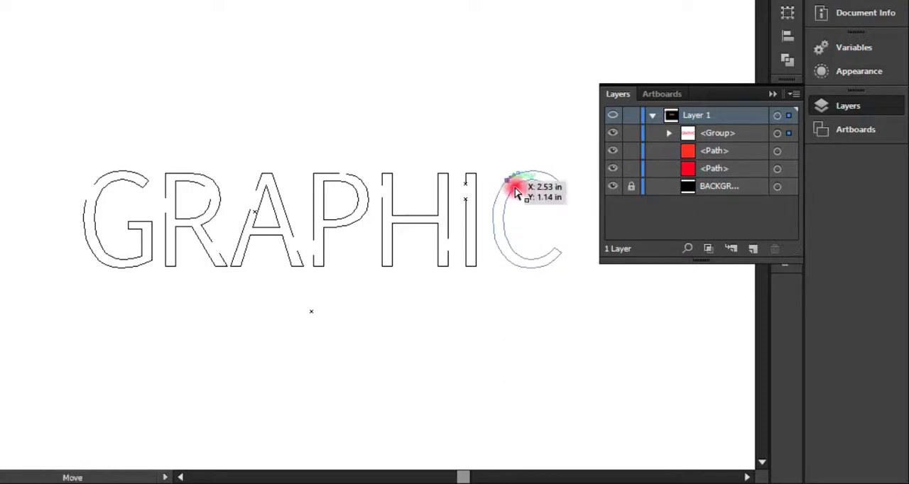
key(Delete)
click(559, 223)
click(517, 173)
key(Delete)
drag(542, 225, 514, 251)
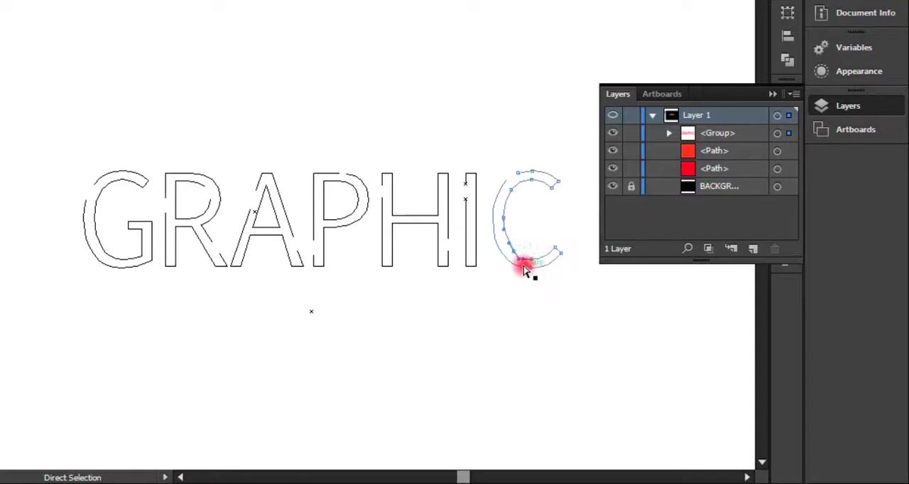
key(ctrl+z)
click(531, 260)
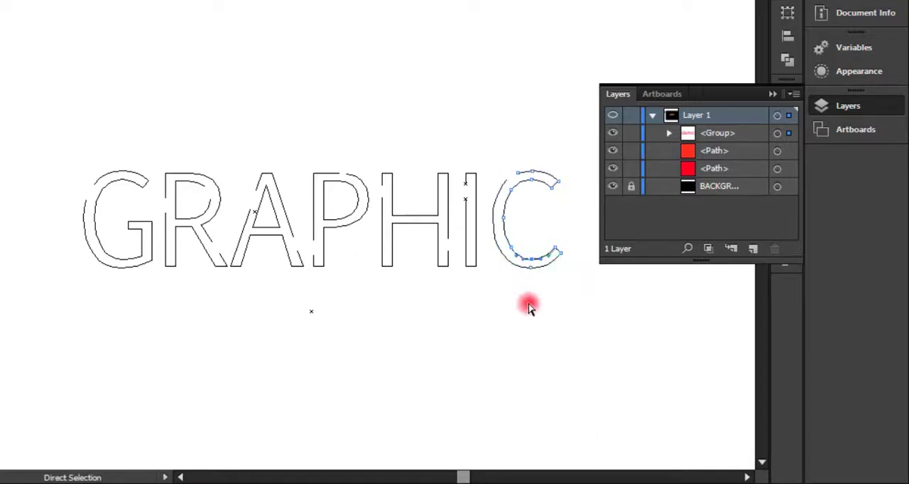
click(522, 234)
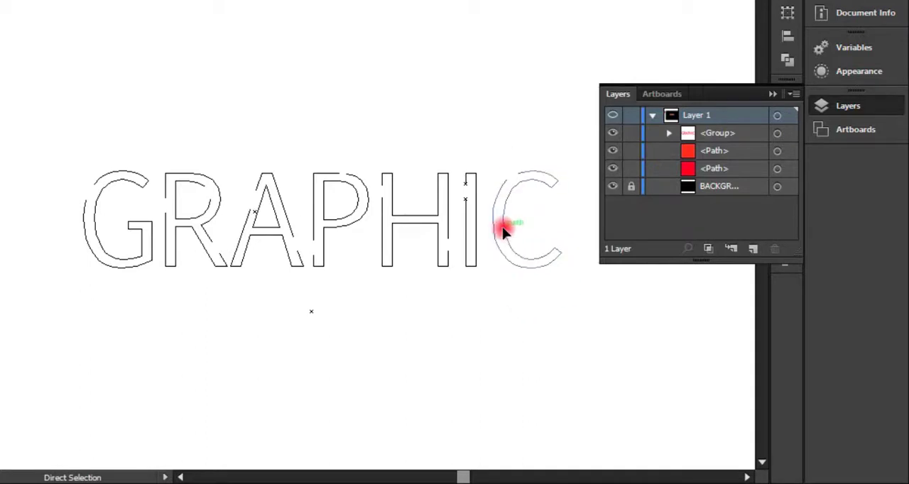
Step: Delete the curve segment between the two anchor points on the lower-left part of C's inner outline
click(511, 247)
click(531, 260)
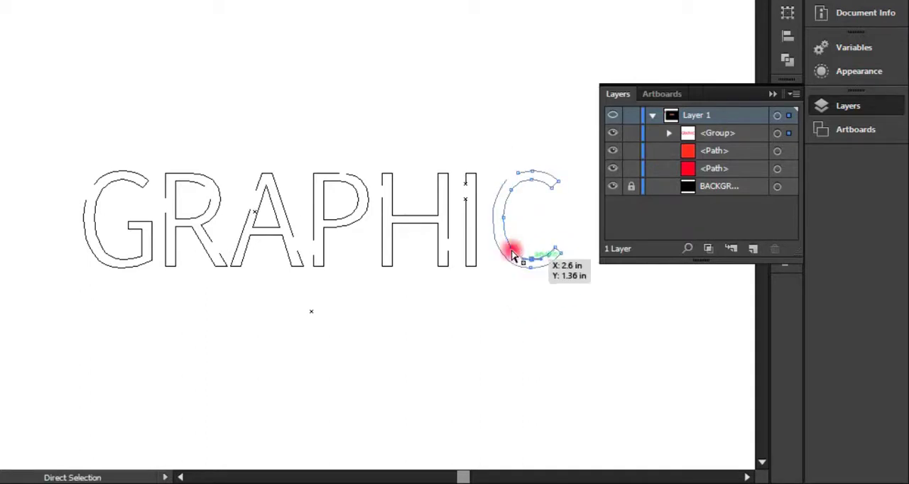
click(533, 275)
drag(528, 242, 560, 273)
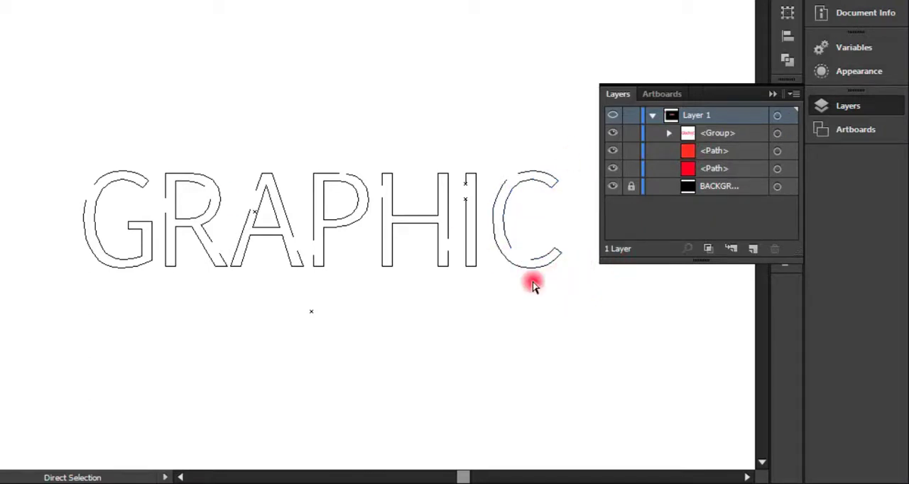
click(466, 200)
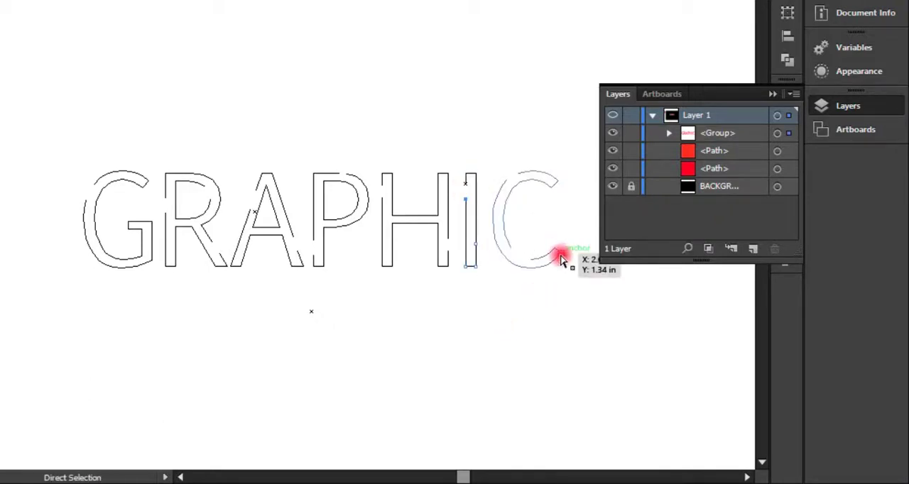
key(v)
click(534, 257)
key(a)
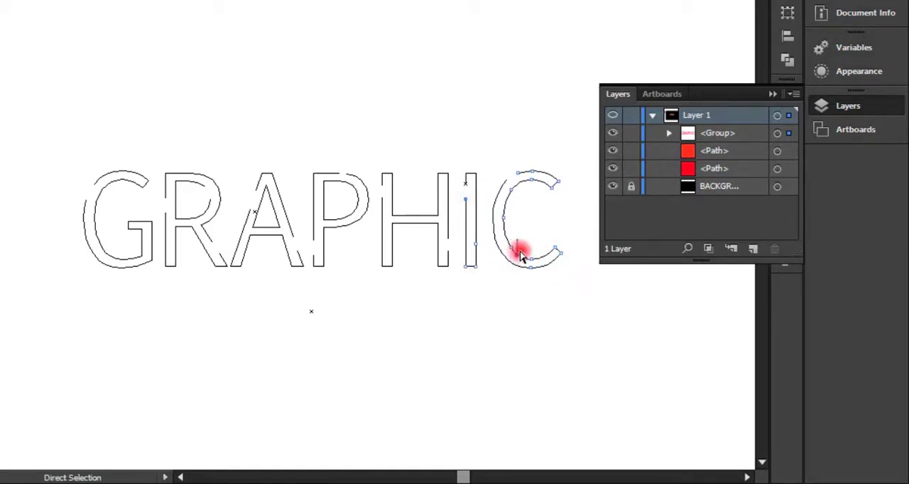
drag(523, 264, 523, 265)
key(Delete)
Step: Try to delete the long lower segment of I's left edge
click(486, 220)
click(466, 202)
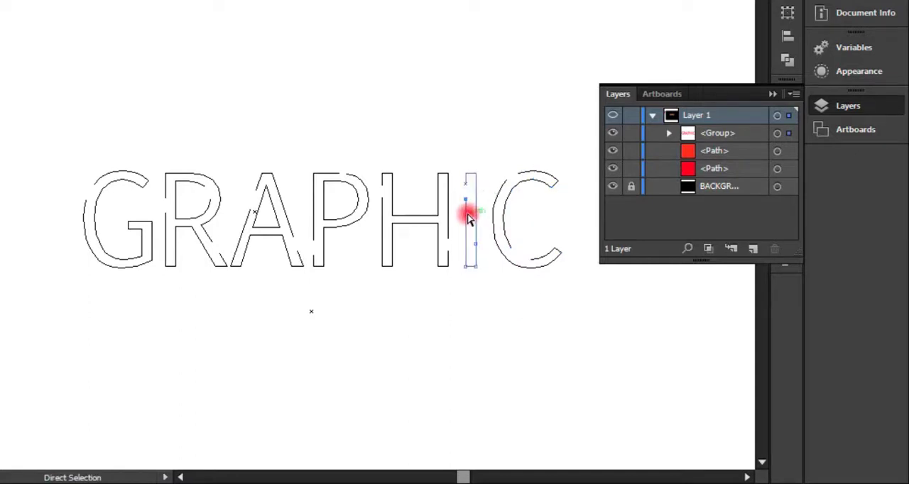
key(Delete)
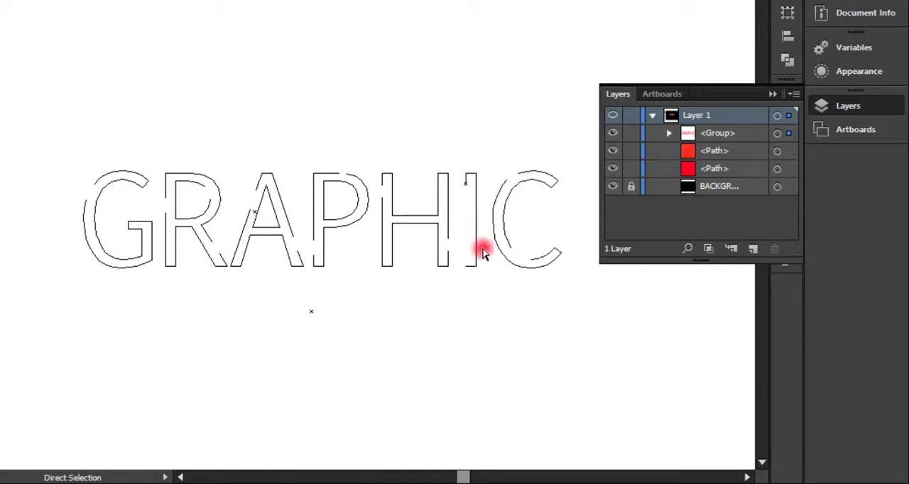
click(489, 284)
click(466, 185)
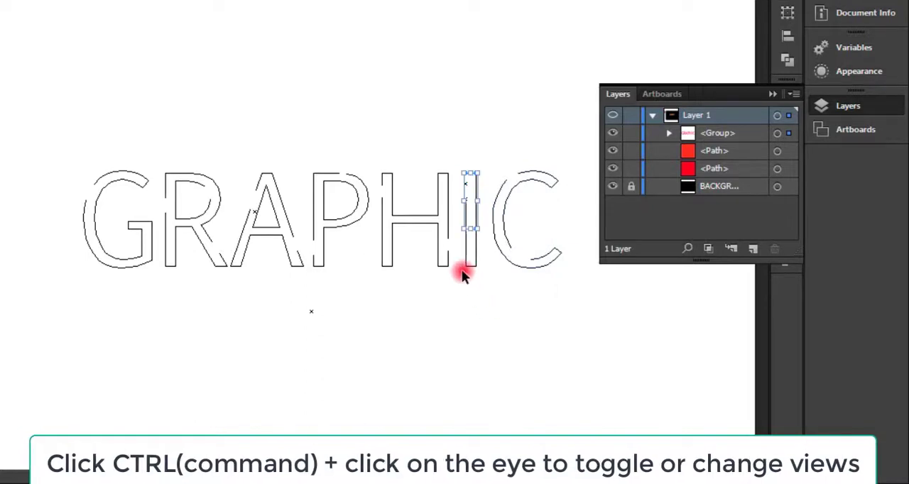
Step: Switch Layer 1 back to preview display and duplicate the GRAPHIC outline group above and to the left of the original
ctrl+click(613, 116)
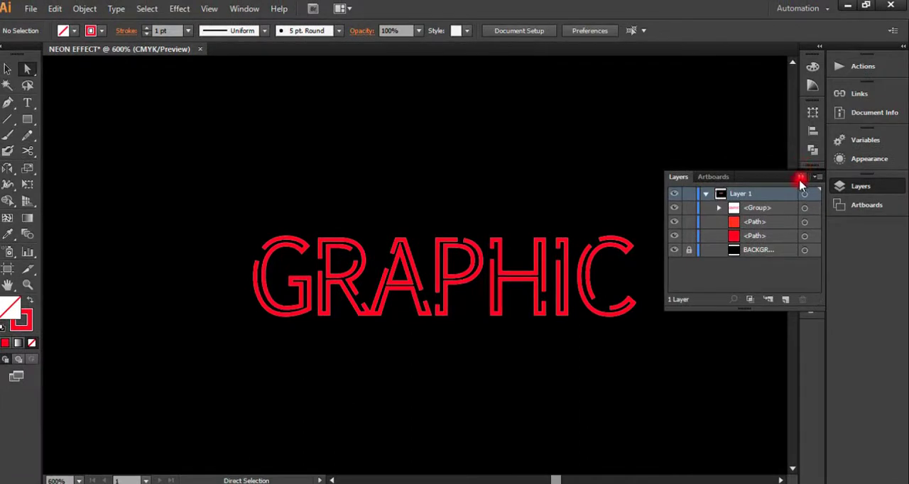
click(800, 178)
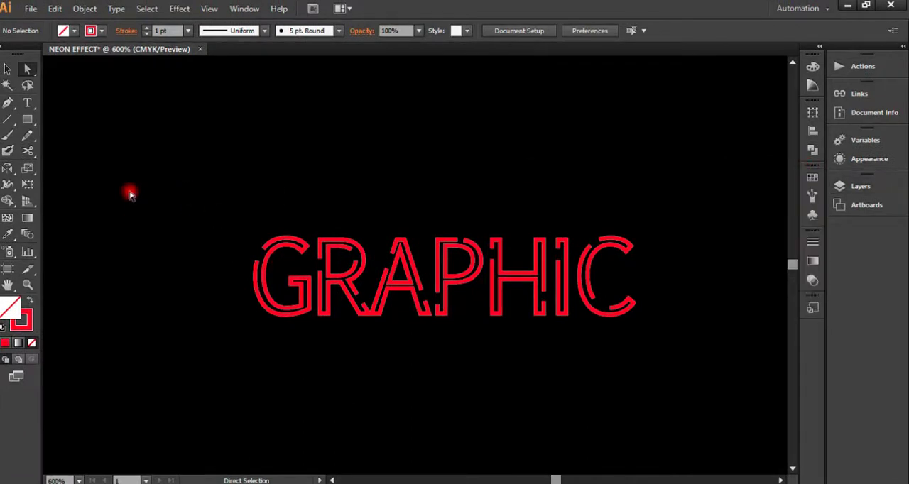
click(7, 70)
drag(210, 213, 585, 371)
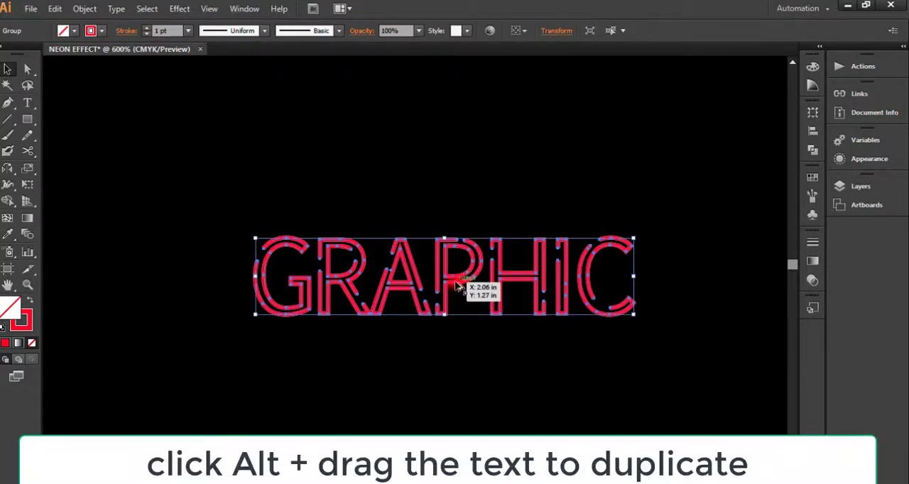
drag(440, 265, 266, 134)
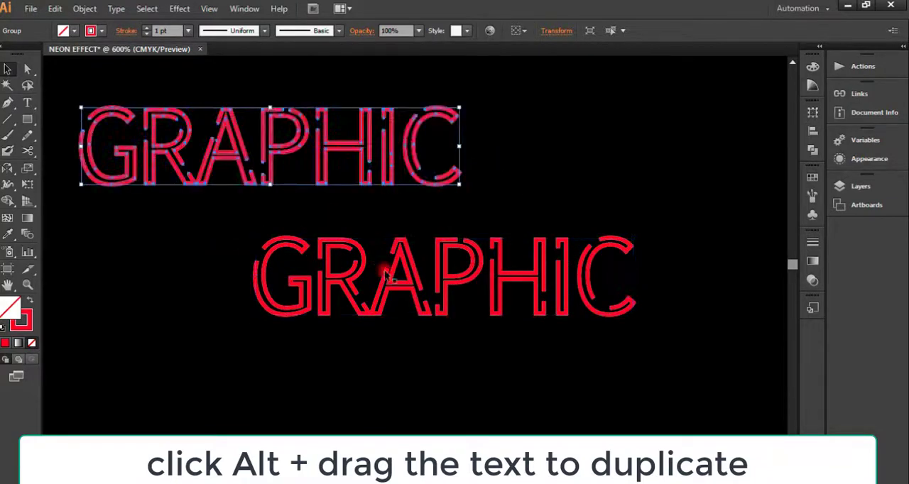
Step: Apply a Gaussian Blur with a 3 pixel radius to the original GRAPHIC text and clear the selection
click(361, 280)
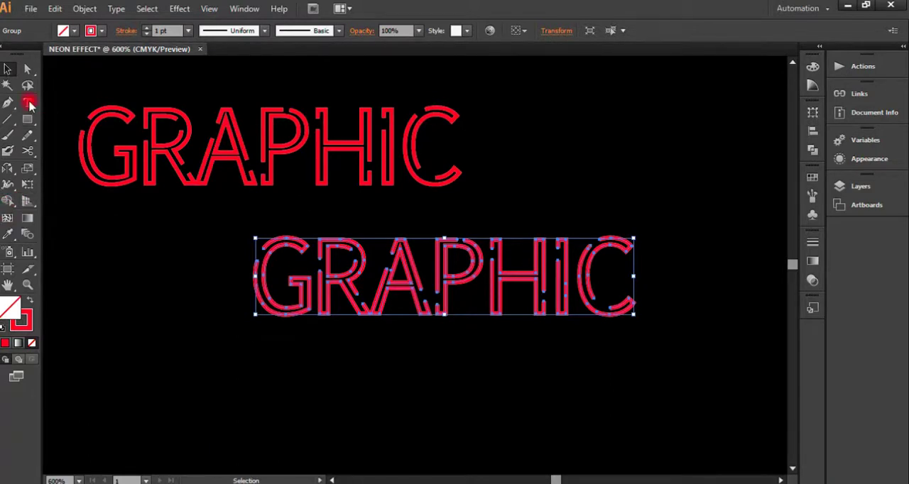
click(210, 9)
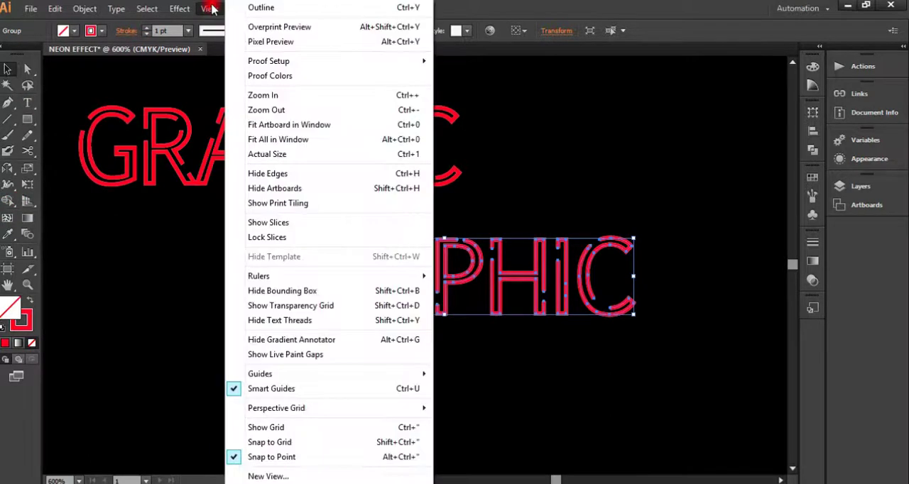
mouse_move(187, 9)
mouse_move(254, 235)
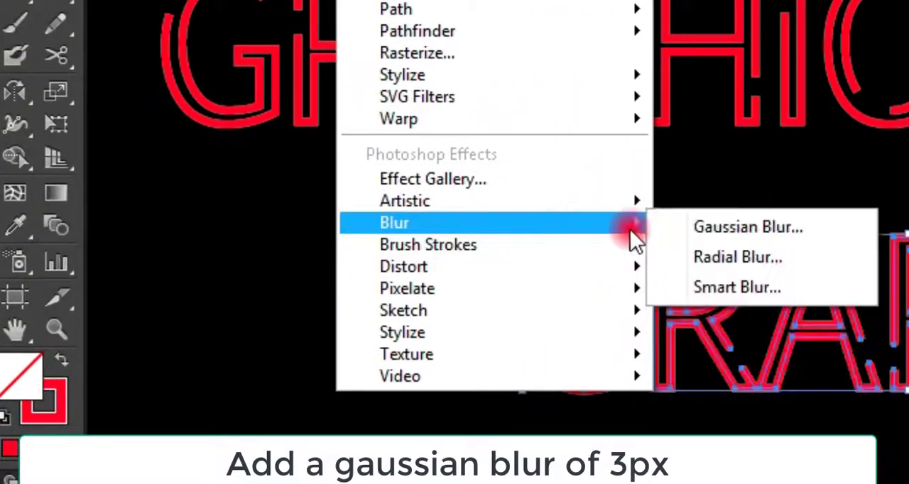
click(700, 229)
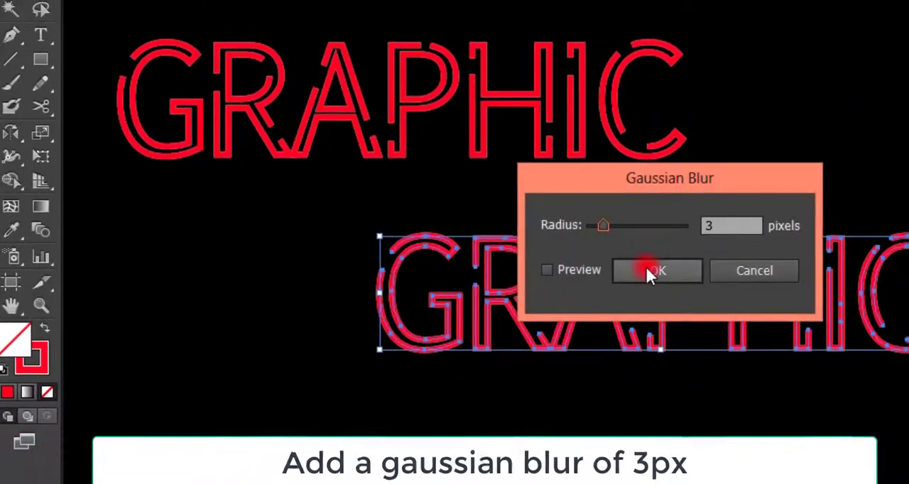
click(647, 269)
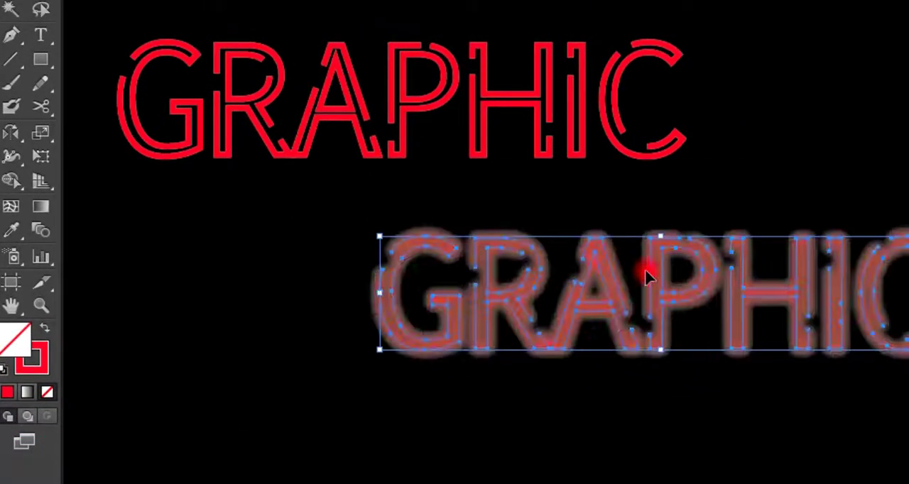
click(558, 445)
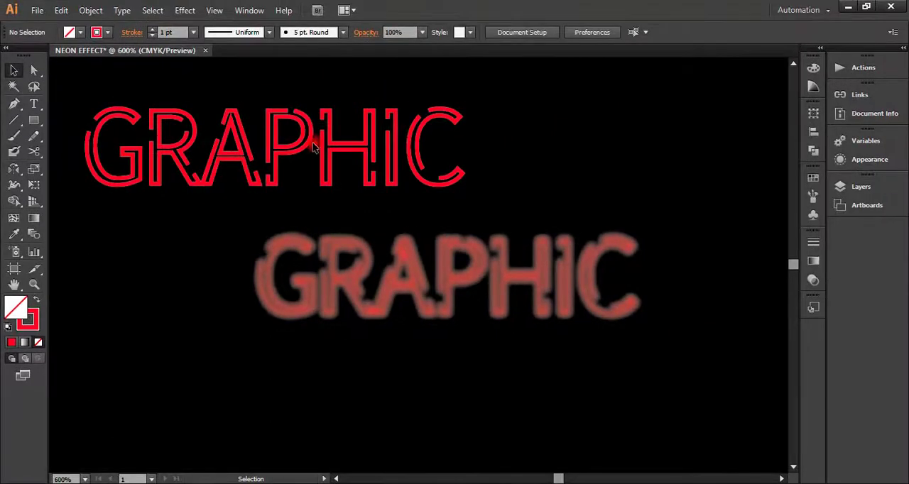
Step: Duplicate the unblurred GRAPHIC copy to the upper-right area of the black background
click(350, 142)
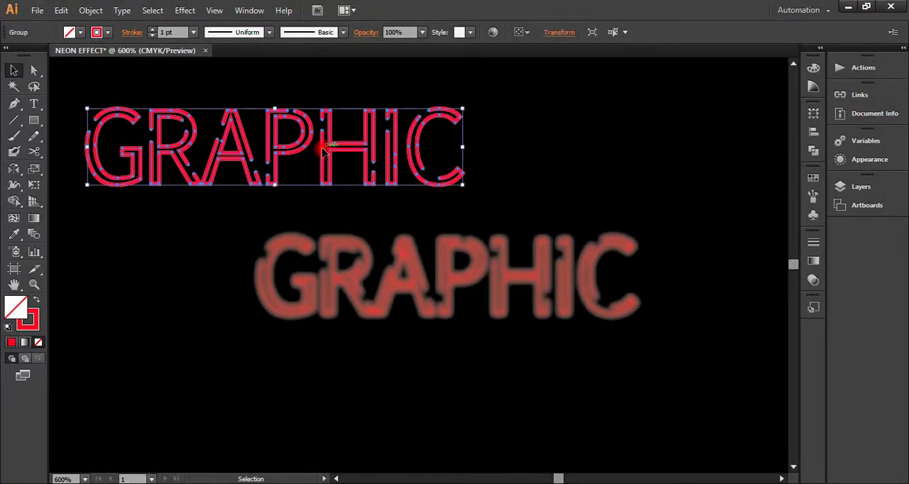
key(alt)
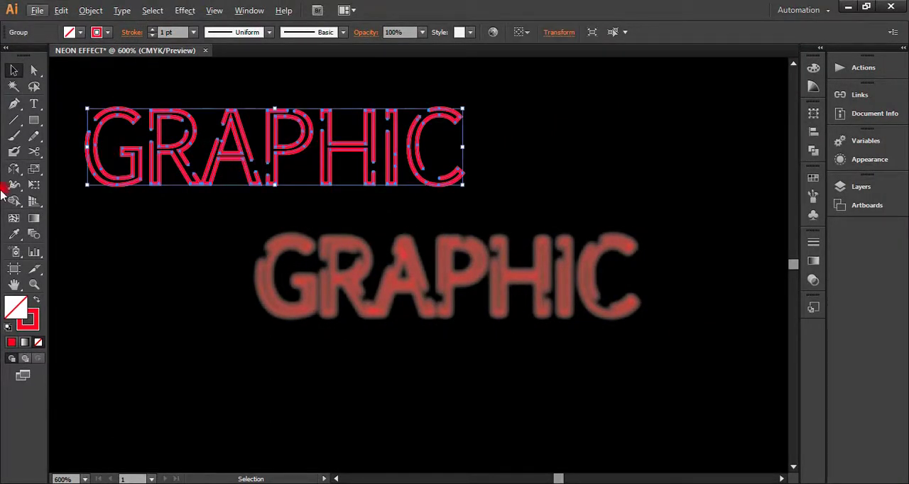
click(33, 285)
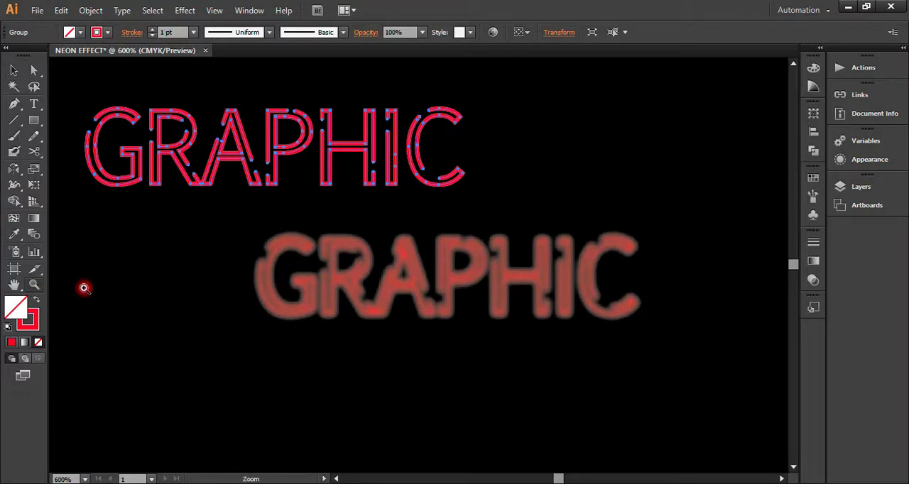
alt+click(130, 296)
alt+click(685, 289)
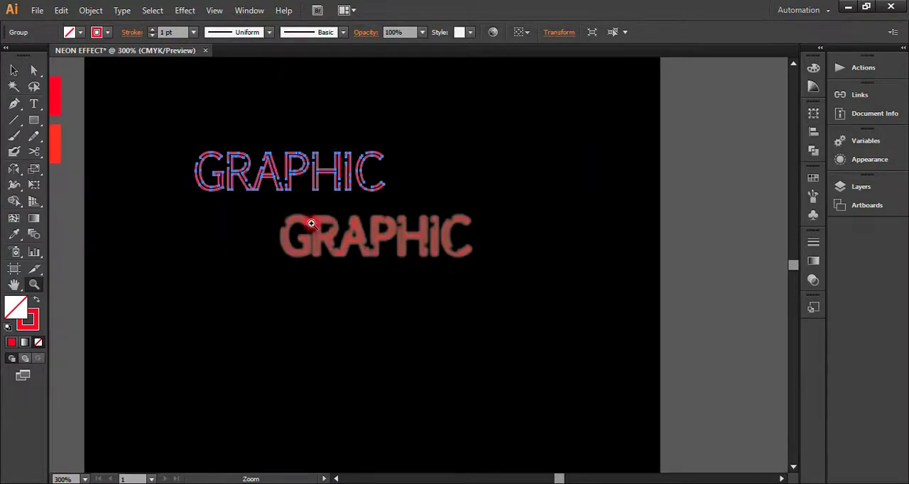
click(8, 71)
click(236, 179)
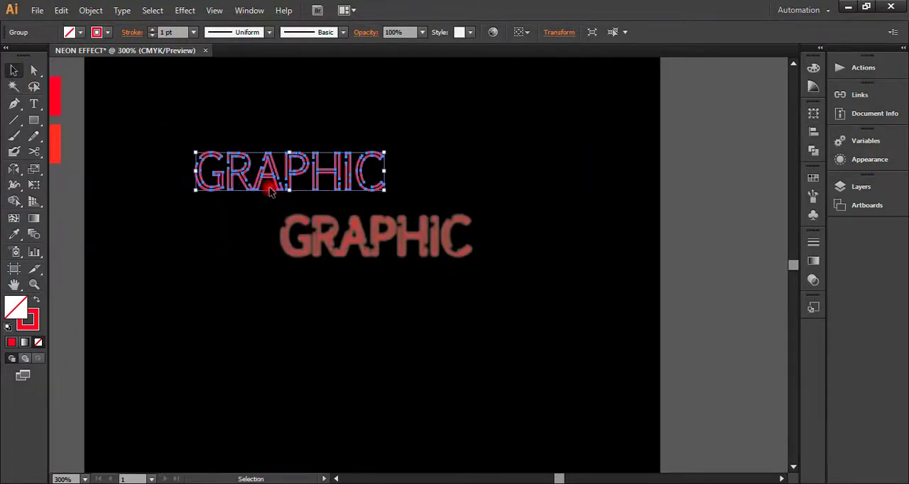
drag(269, 179, 545, 171)
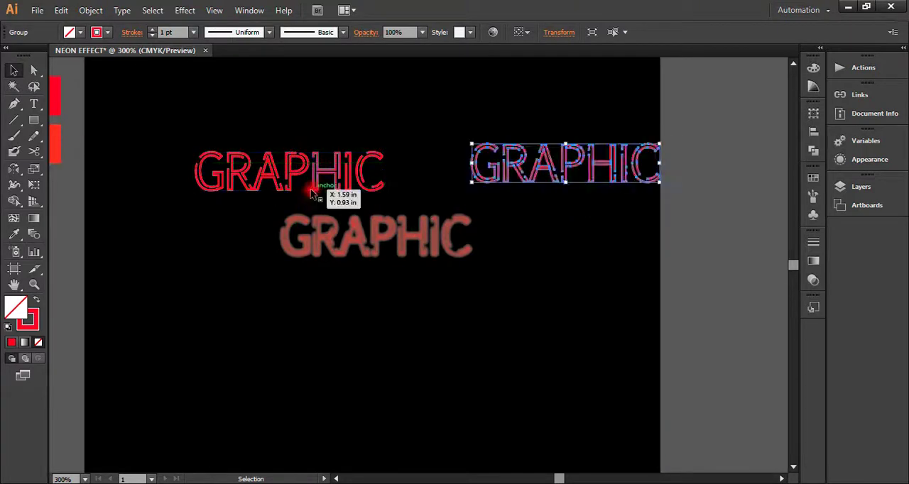
Step: Apply a Gaussian Blur with a 10 pixel radius to the sharp GRAPHIC copy at the upper left of the artboard
click(321, 178)
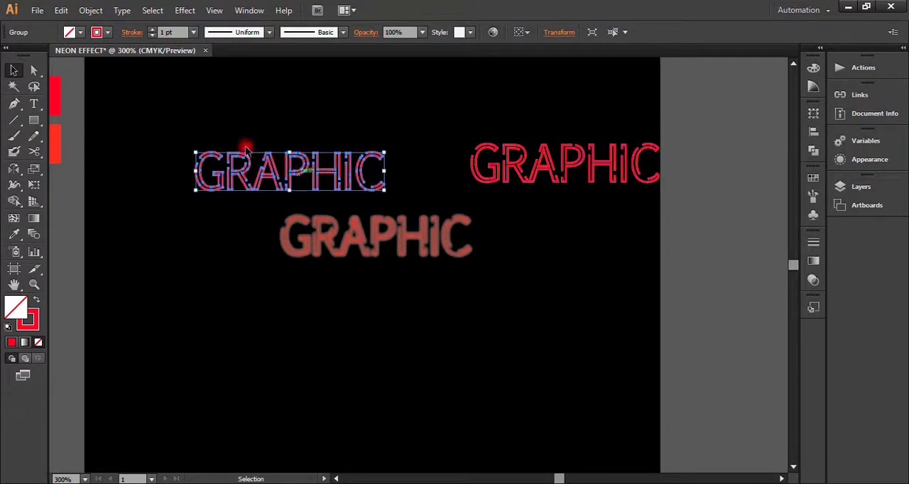
click(186, 10)
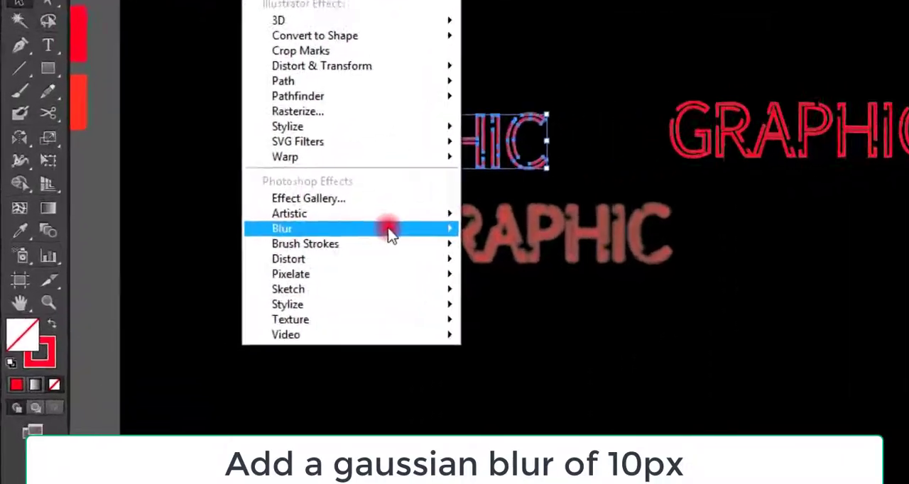
mouse_move(321, 225)
click(609, 229)
drag(818, 229, 800, 227)
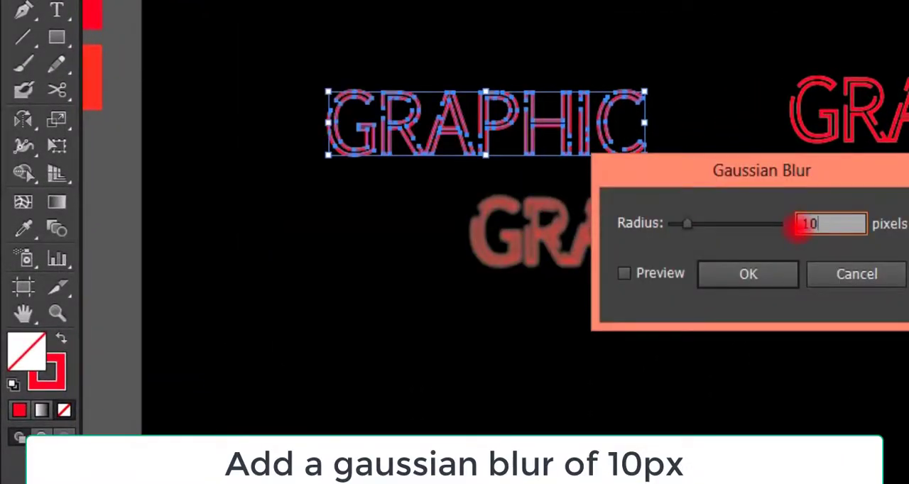
click(722, 269)
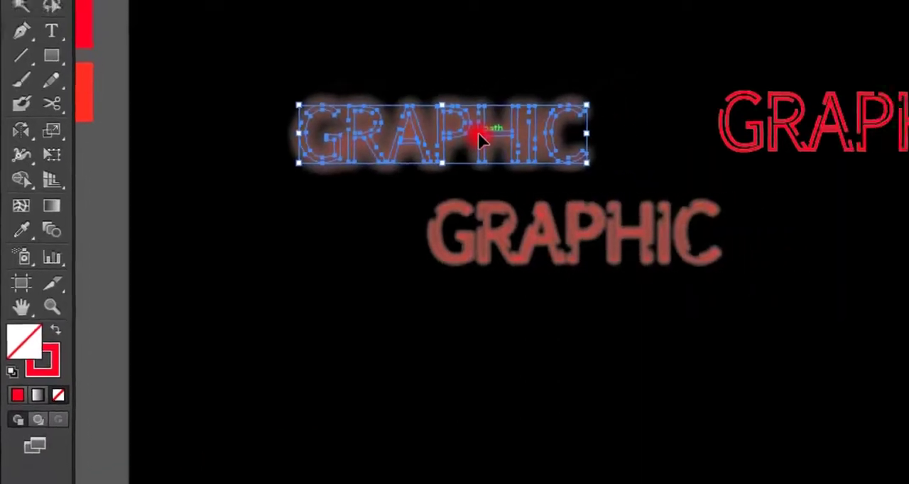
Step: Rename the group of the 10-pixel-blurred GRAPHIC text as "light blur" in the layer list
drag(478, 134, 499, 140)
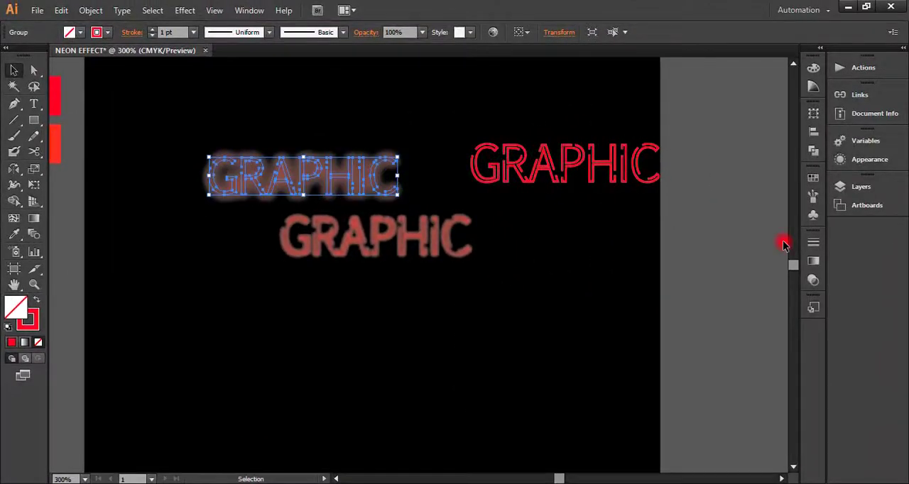
click(845, 186)
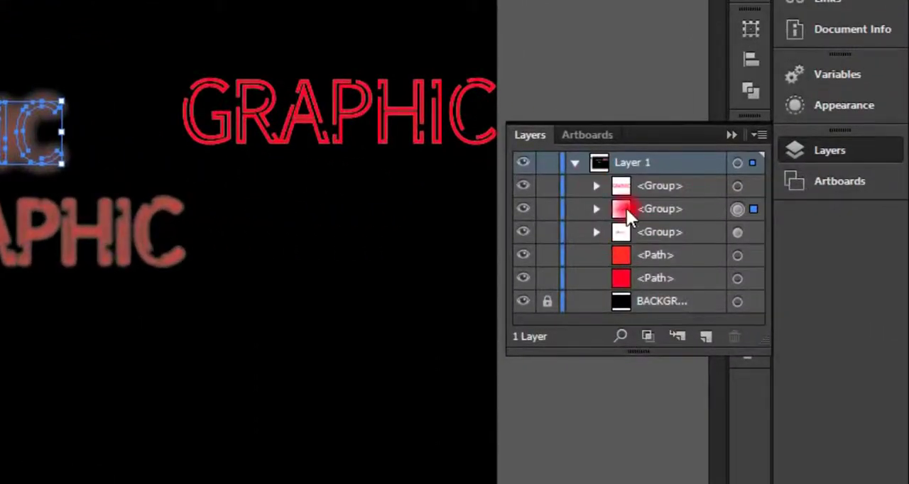
double_click(666, 205)
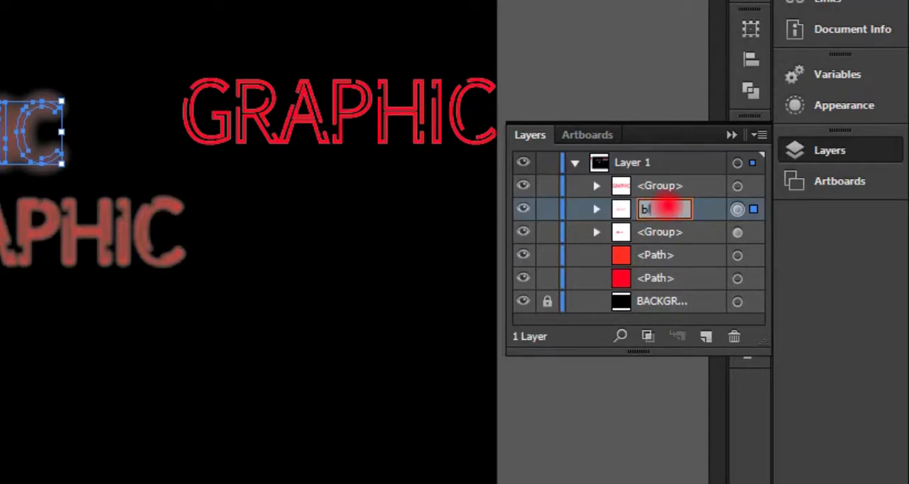
key(BackSpace)
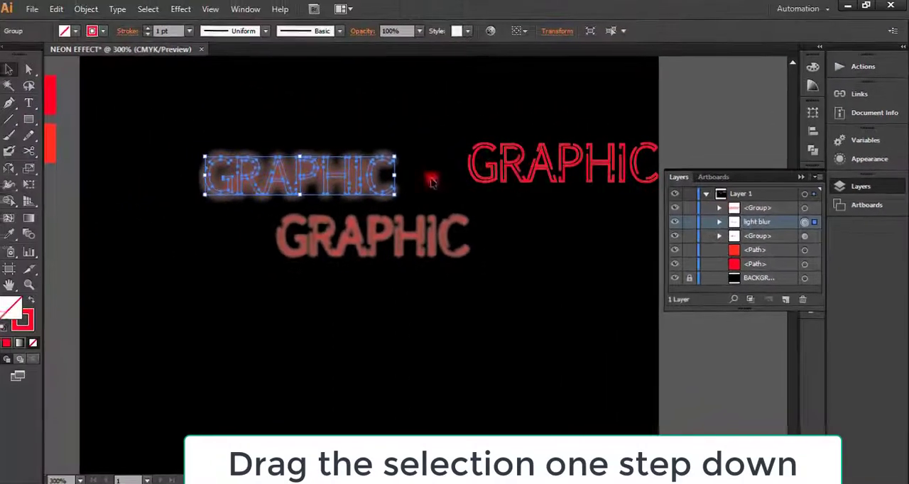
Step: Move the light blur group beneath the 3-pixel-blurred group in the stacking order and rename that other group "thick blur"
drag(317, 180, 353, 208)
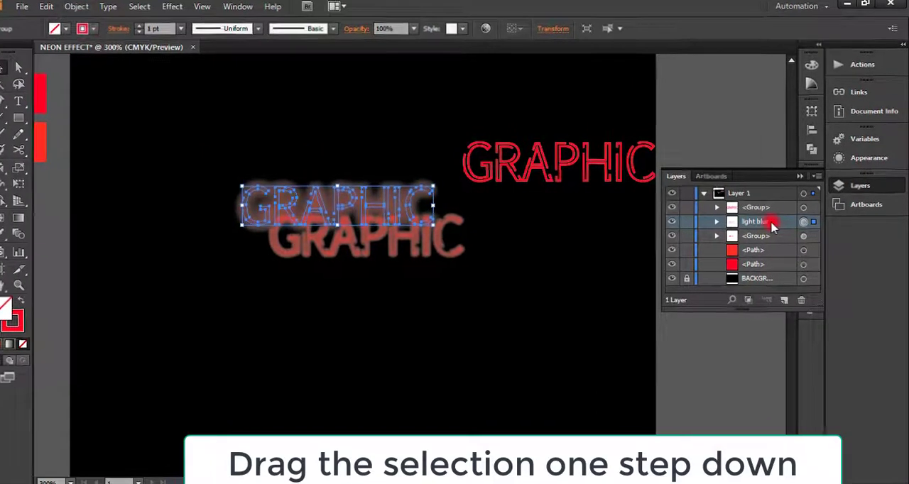
mouse_move(771, 224)
mouse_down()
mouse_move(772, 240)
mouse_move(764, 238)
mouse_up()
double_click(635, 202)
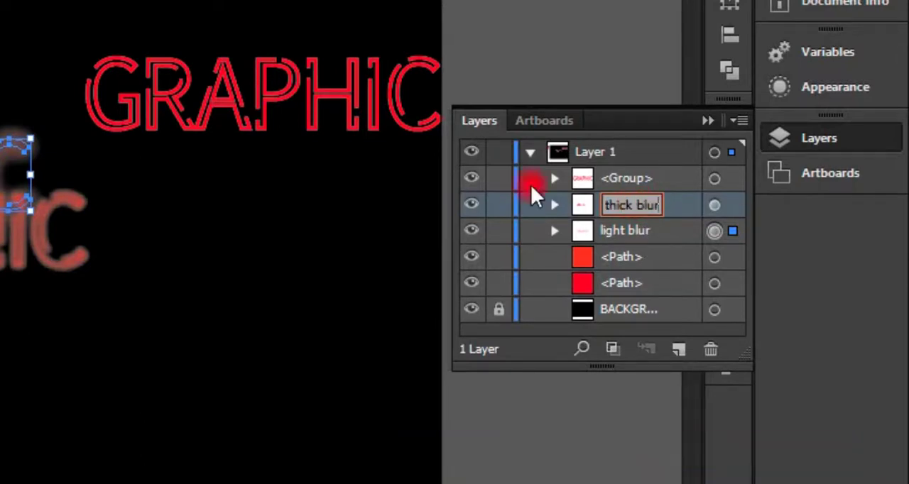
key(Return)
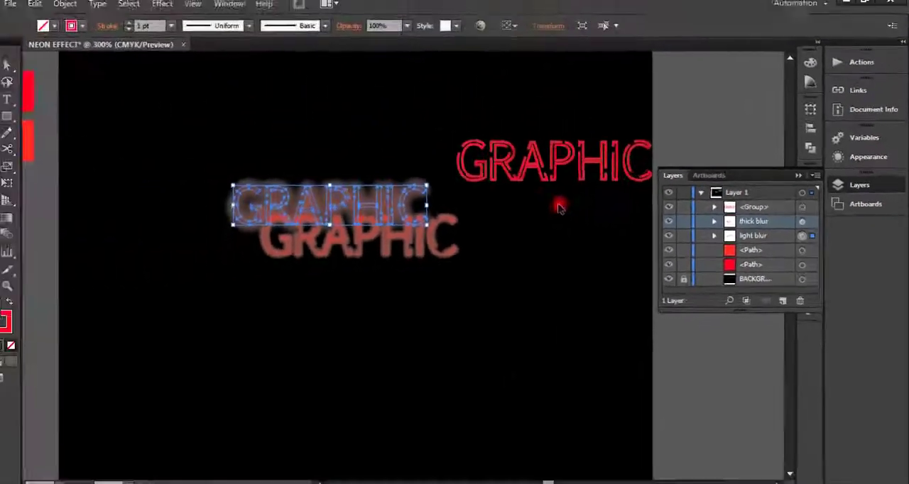
Step: Align the light blur text directly with the thick blur text on the artboard and clear the selection
drag(399, 208, 428, 237)
click(578, 330)
Step: Move the unblurred GRAPHIC outline just below the blurred text and set its stroke weight to 0.5 pt
click(558, 182)
drag(565, 168, 384, 301)
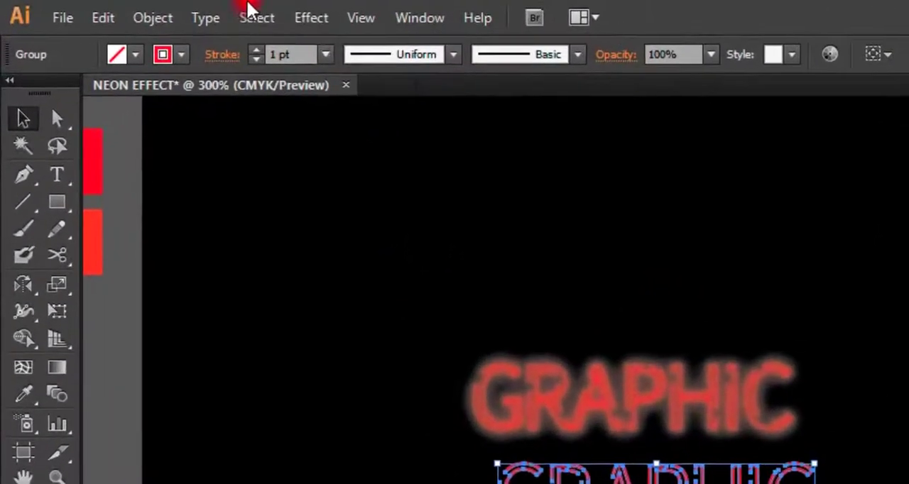
click(325, 53)
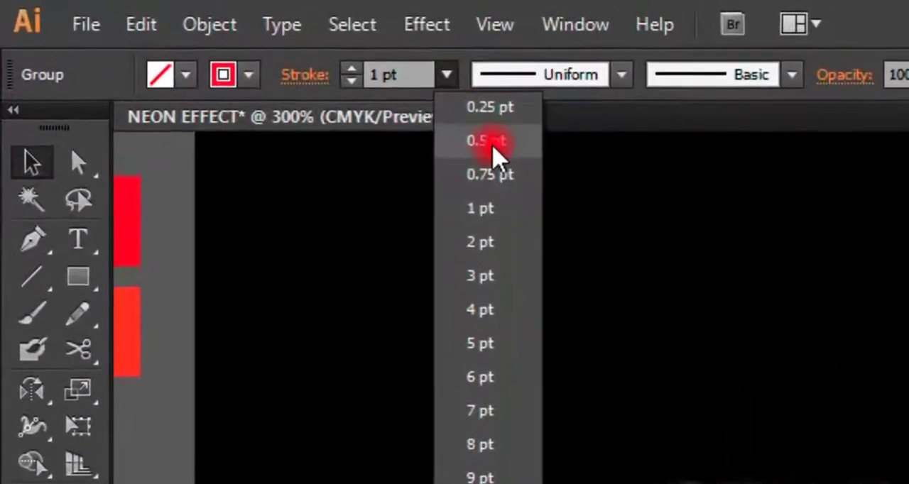
click(491, 141)
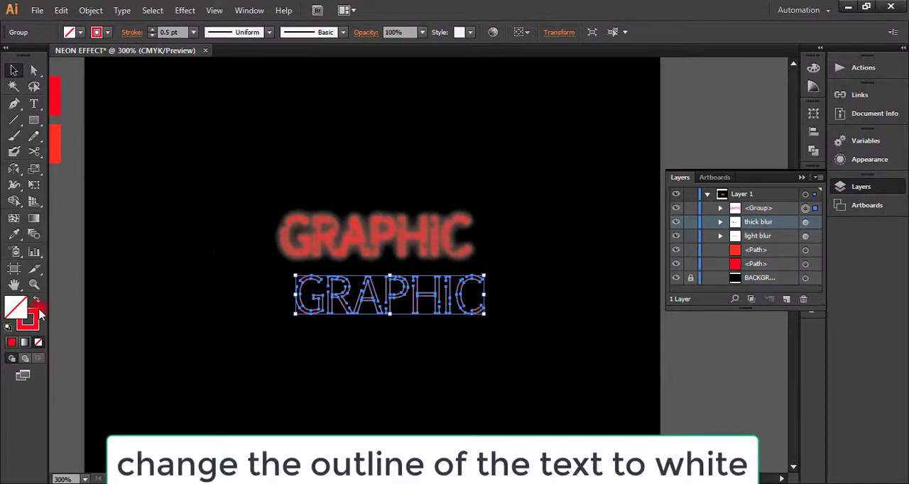
Step: Change the stroke color of the sharp GRAPHIC outline to near-white fcfcfc and clear the selection
double_click(29, 319)
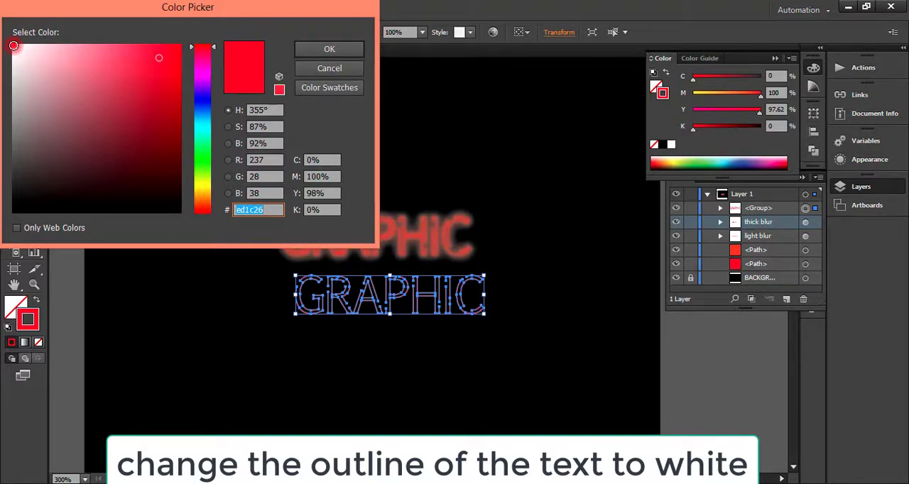
click(12, 44)
click(325, 48)
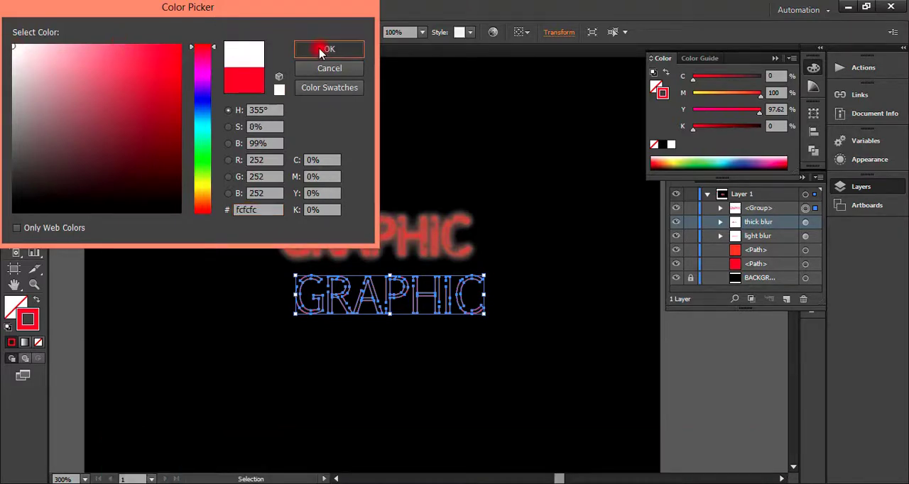
click(260, 308)
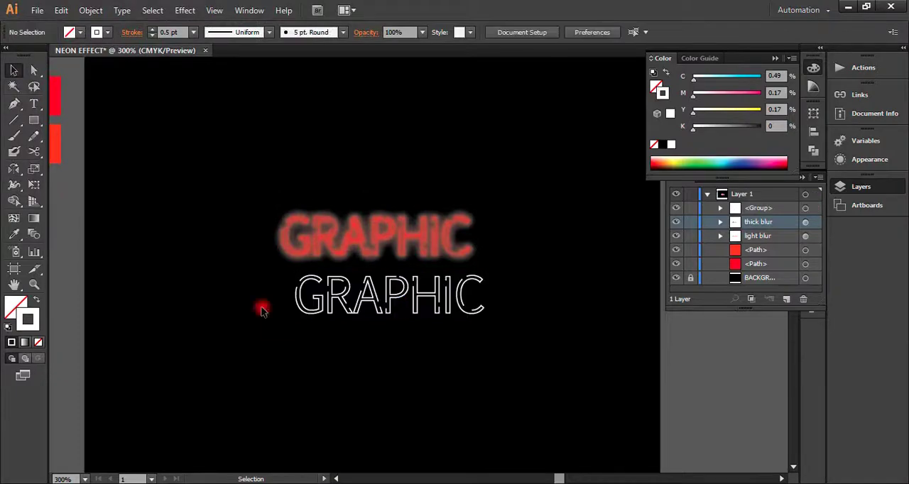
Step: Reduce the stroke weight of the white GRAPHIC outline to 0.25 pt
click(310, 296)
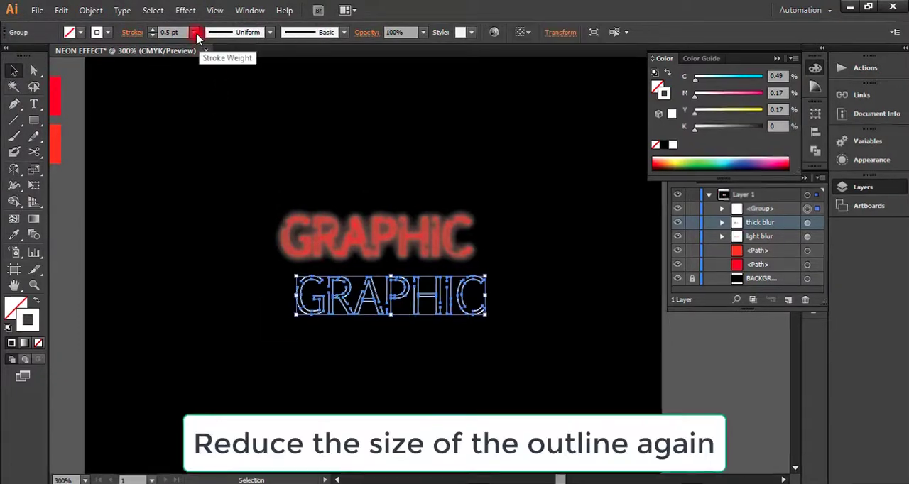
click(193, 32)
click(204, 44)
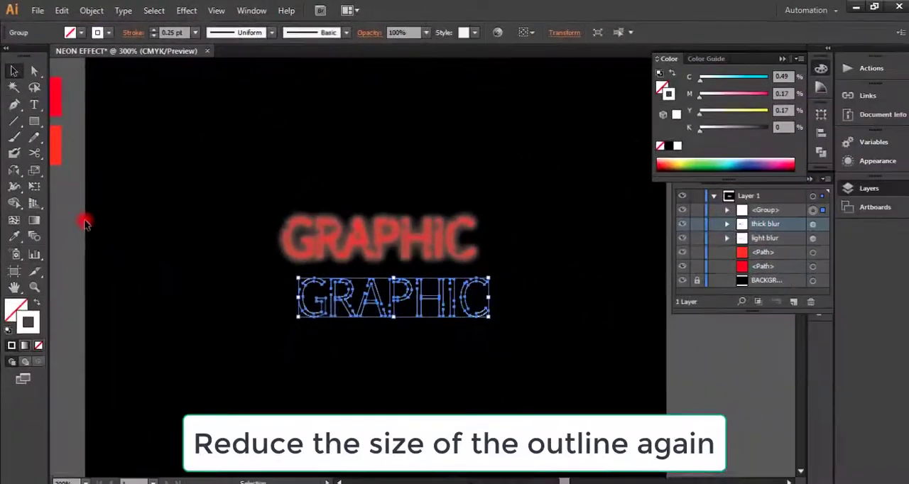
click(356, 464)
Step: Place the white GRAPHIC outline exactly over the blurred red text and clear the selection
click(346, 299)
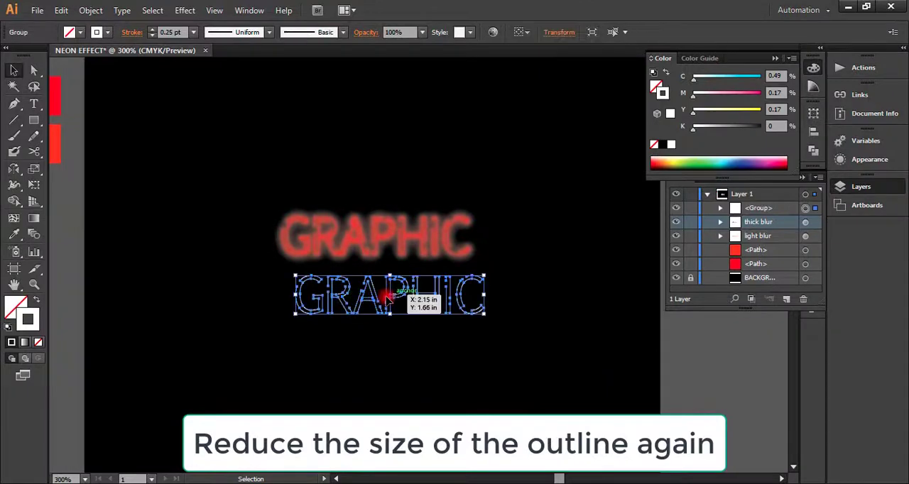
drag(389, 300, 374, 245)
click(276, 345)
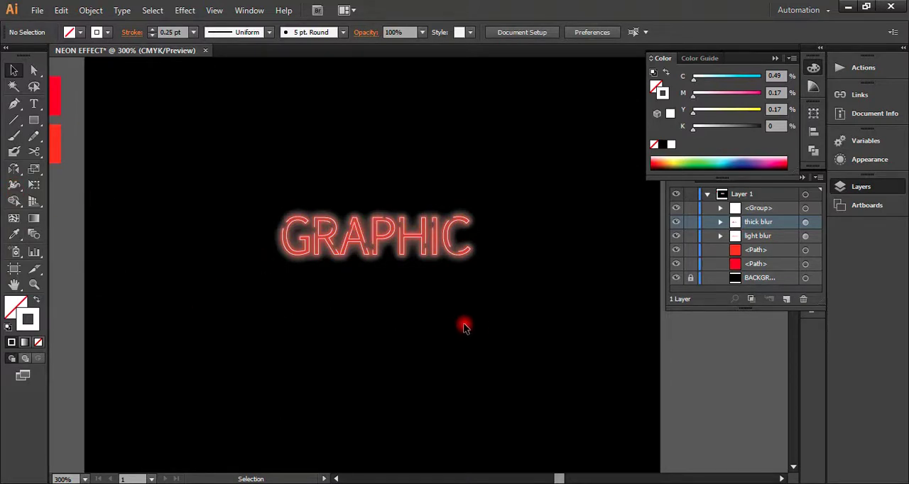
click(368, 313)
alt+click(446, 242)
alt+click(447, 242)
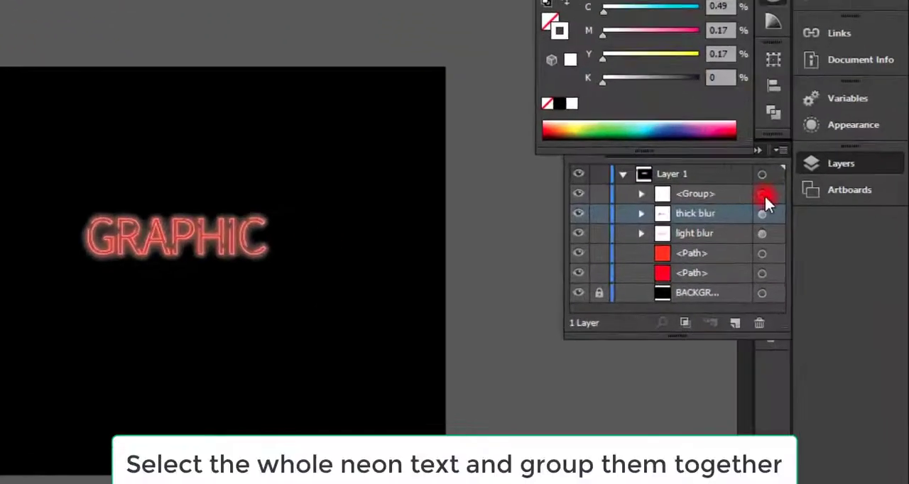
Step: Group the white outline group with the thick blur and light blur groups, leaving out the color swatch paths
click(806, 208)
shift+click(805, 221)
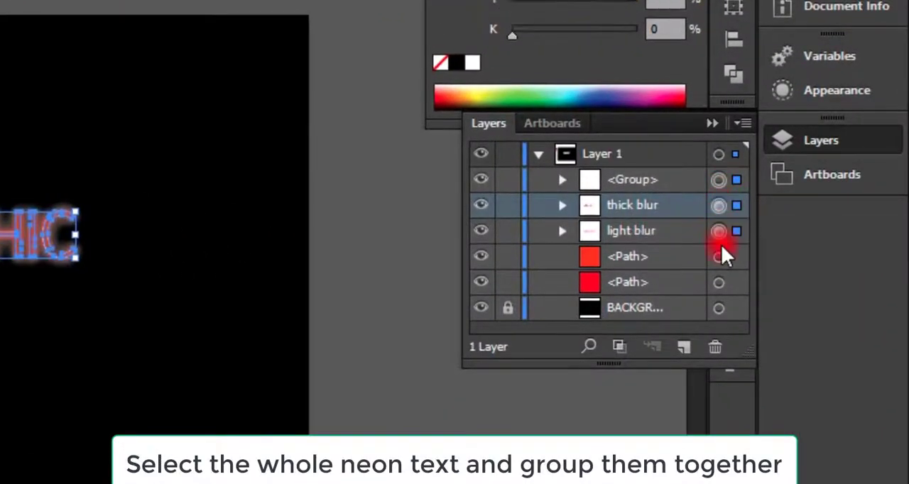
shift+click(717, 257)
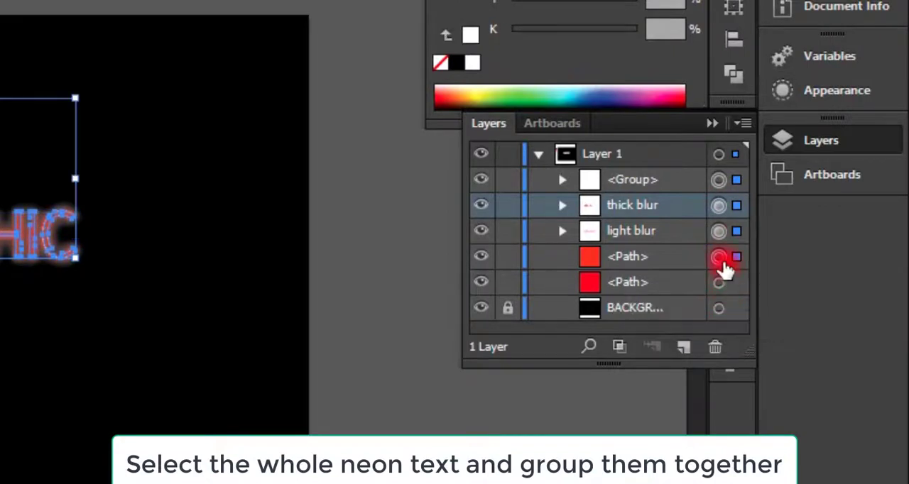
shift+click(718, 257)
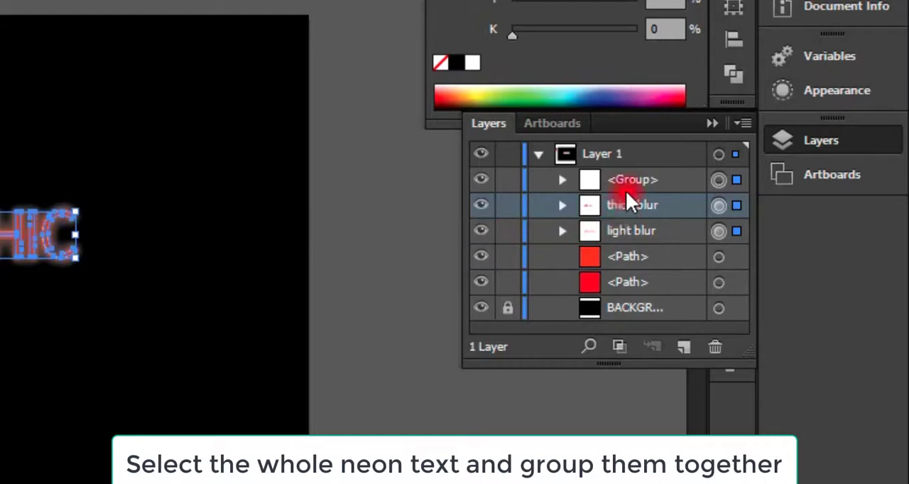
key(ctrl+g)
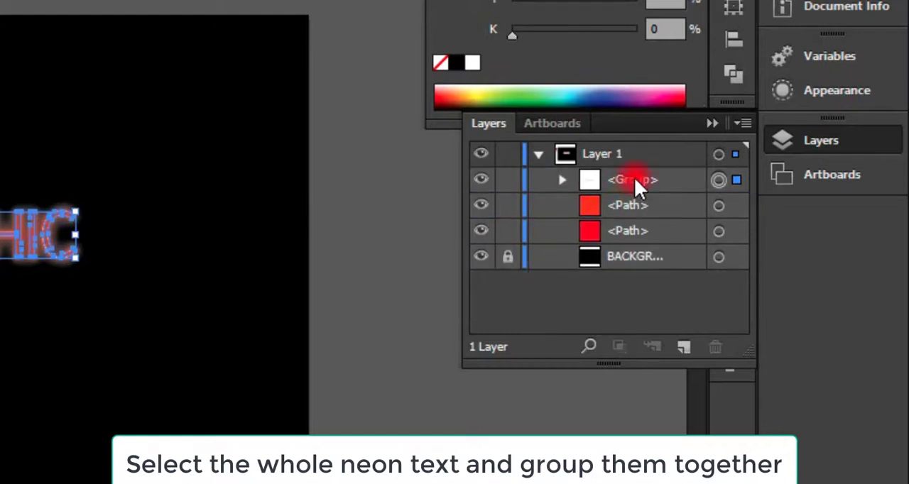
Step: Rename the combined neon text group as "graphic" in the layer list
double_click(633, 177)
text(gr)
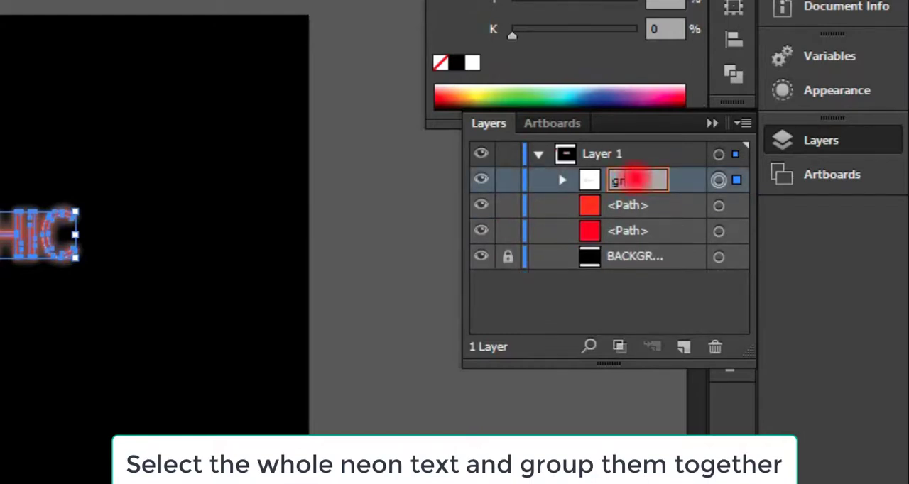
text(aphic)
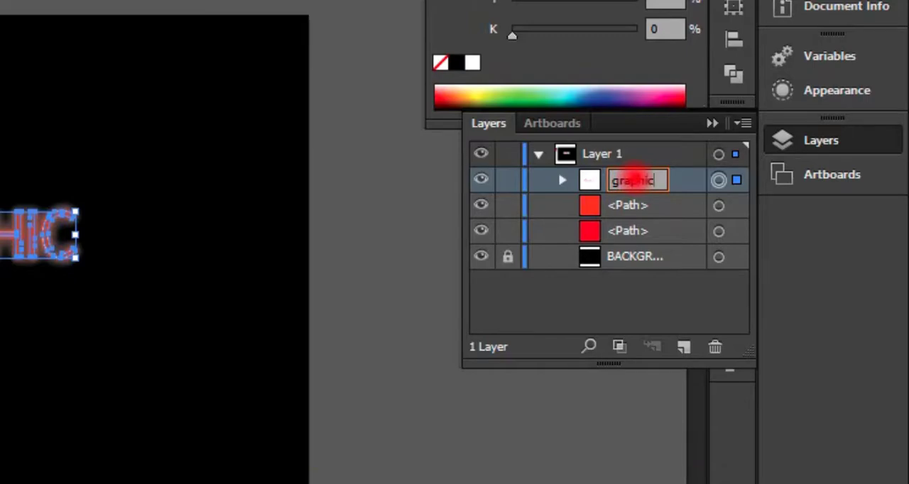
key(Return)
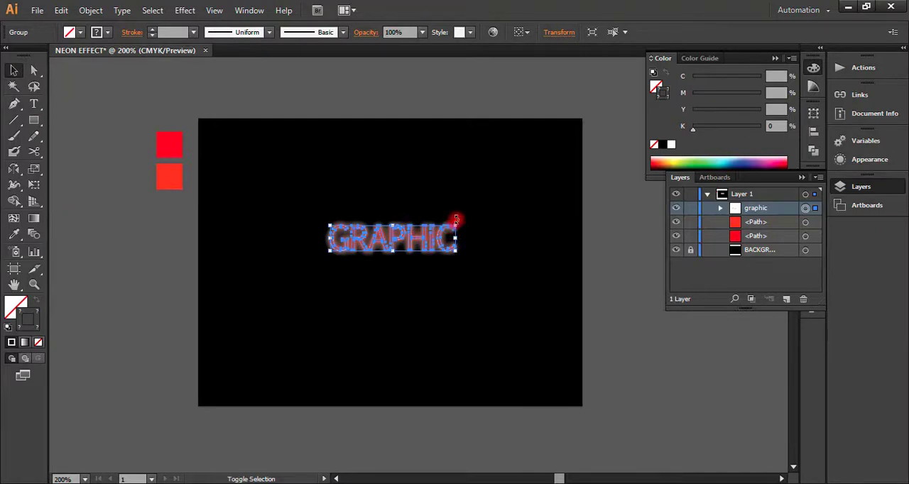
Step: Enlarge the neon graphic group to over half the artboard's width, center it on the black background, and clear the selection
drag(455, 226, 551, 146)
drag(477, 232, 420, 266)
click(615, 367)
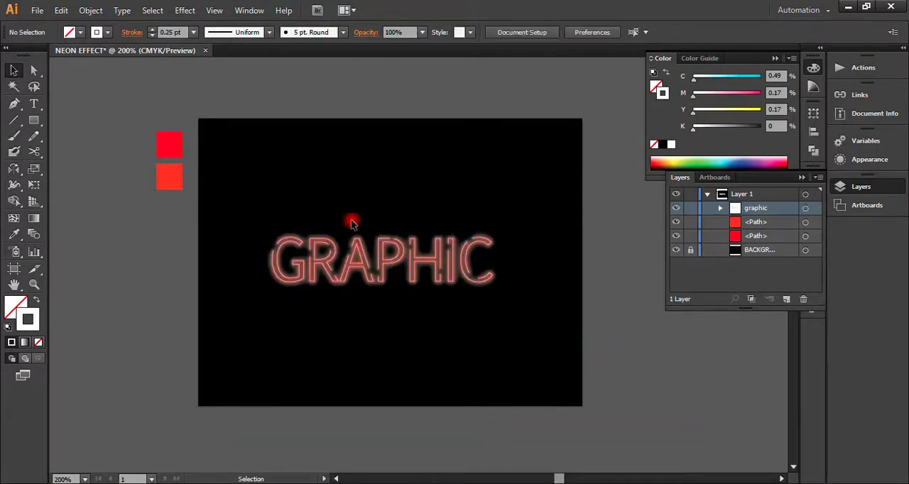